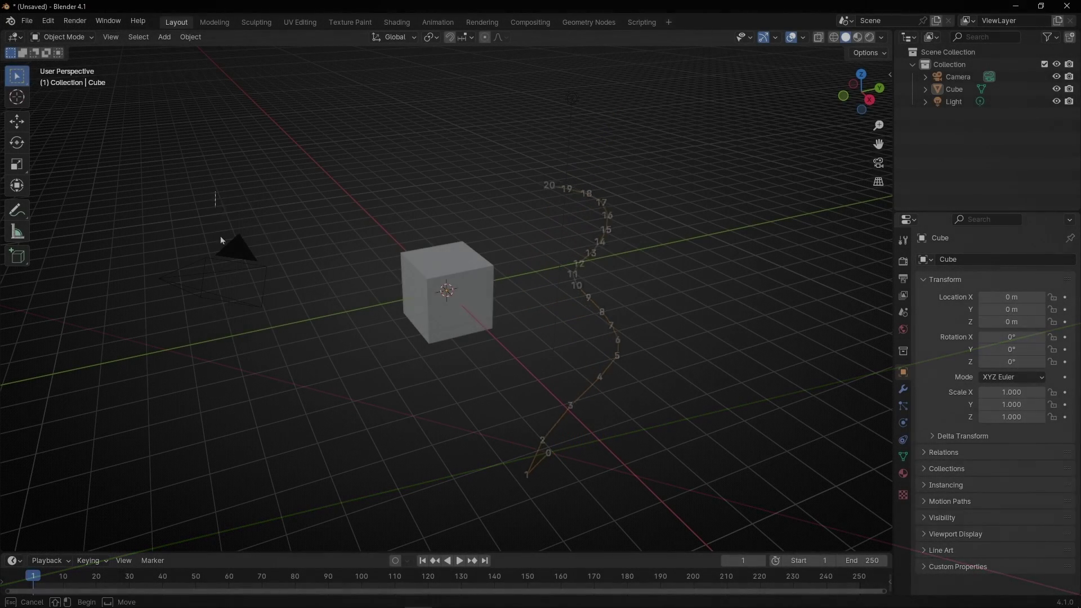
- Delete the camera and light, then open the Geometry Nodes workspace with the spreadsheet closed and the sidebar area narrowed
key("Delete")
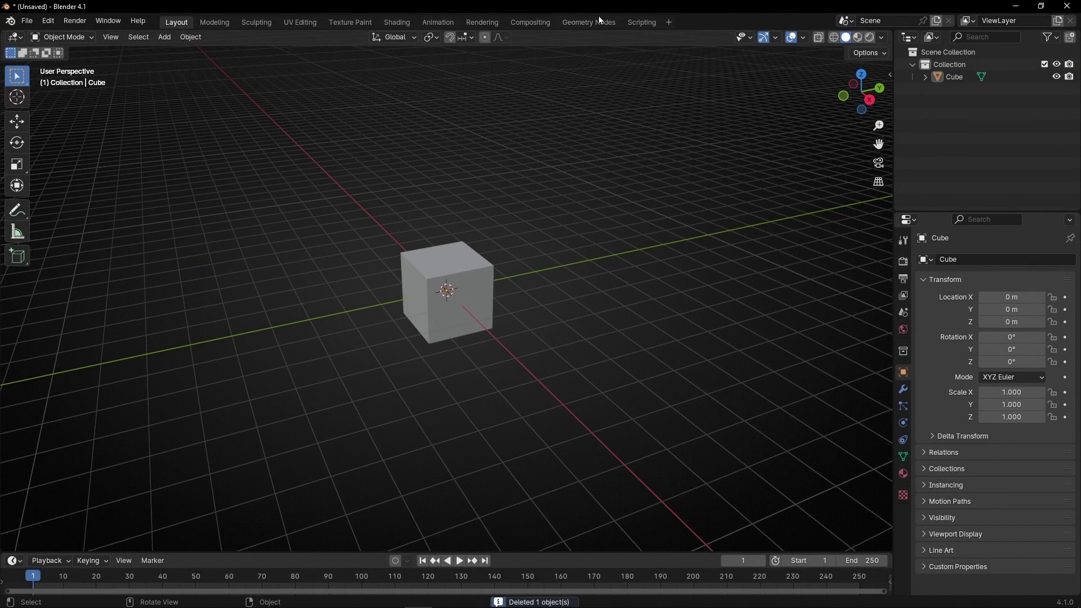
left_click(589, 22)
left_click_drag(891, 135, 1063, 135)
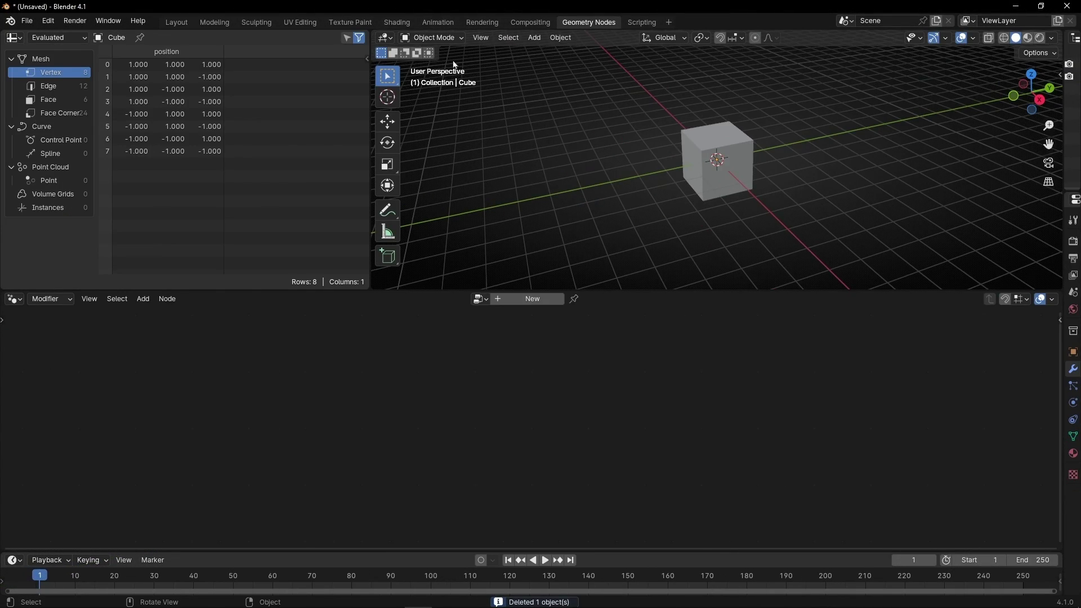
right_click(325, 37)
left_click(251, 159)
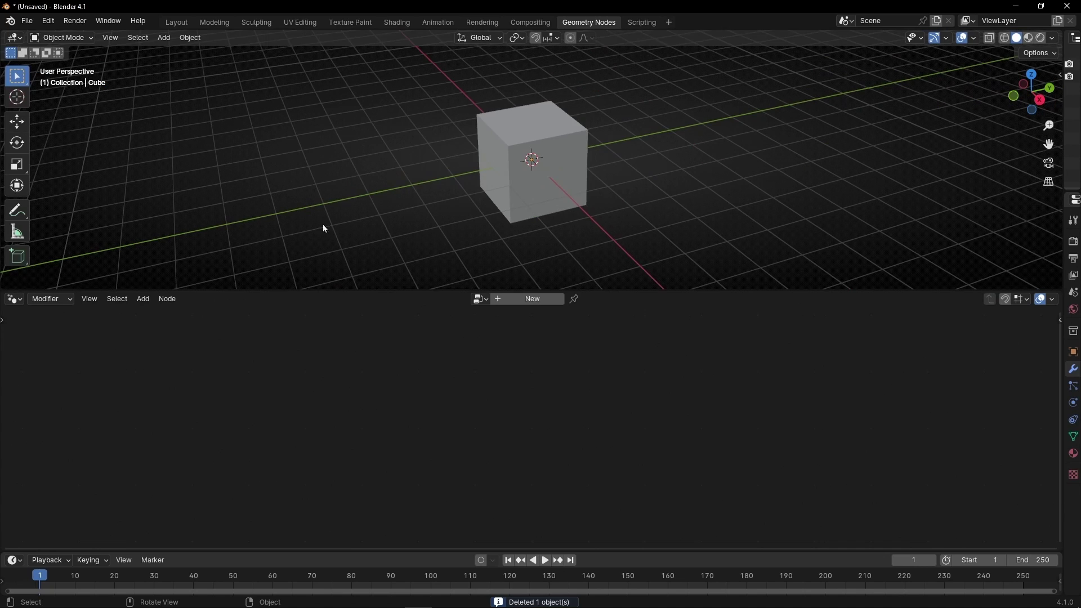
- Create a new geometry node tree on the cube and delete its Group Input node
left_click(535, 299)
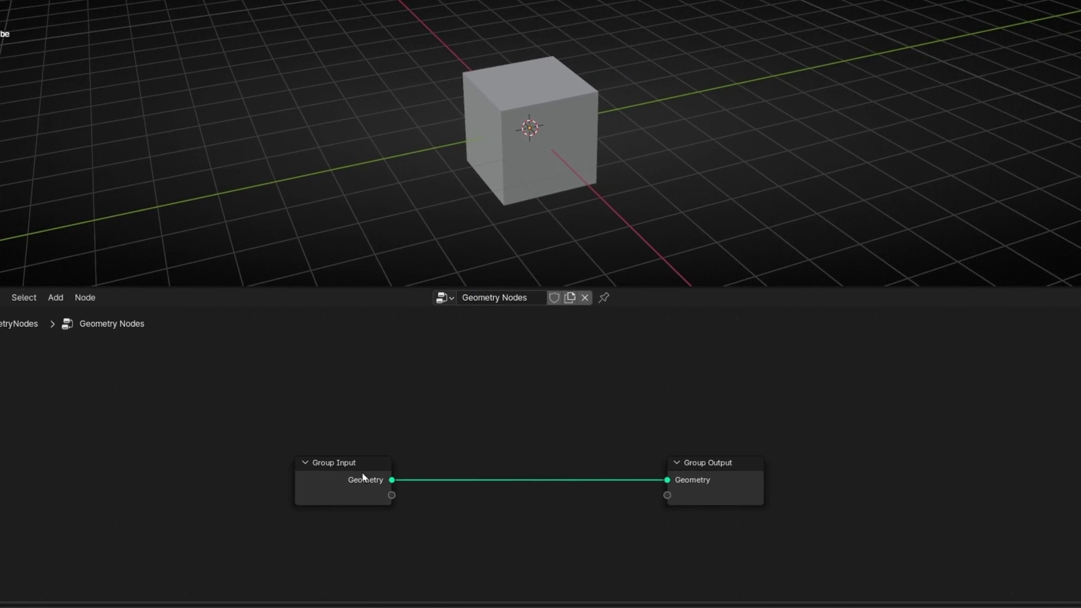
left_click(363, 478)
key("x")
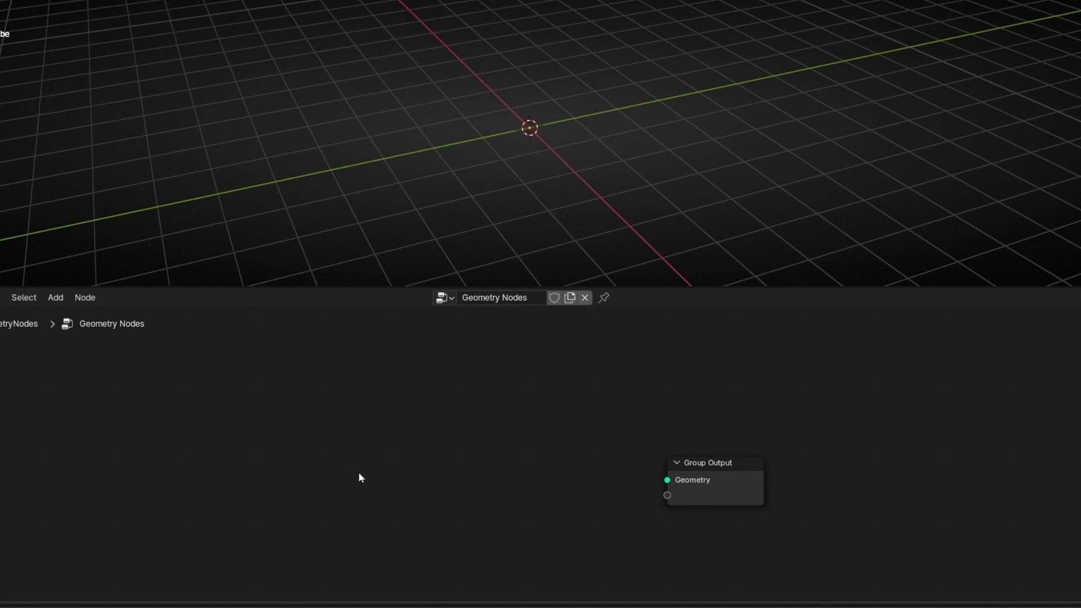
- Add a Curve Line node and connect its Curve output to the Group Output's Geometry
key("shift+a")
type("curve line")
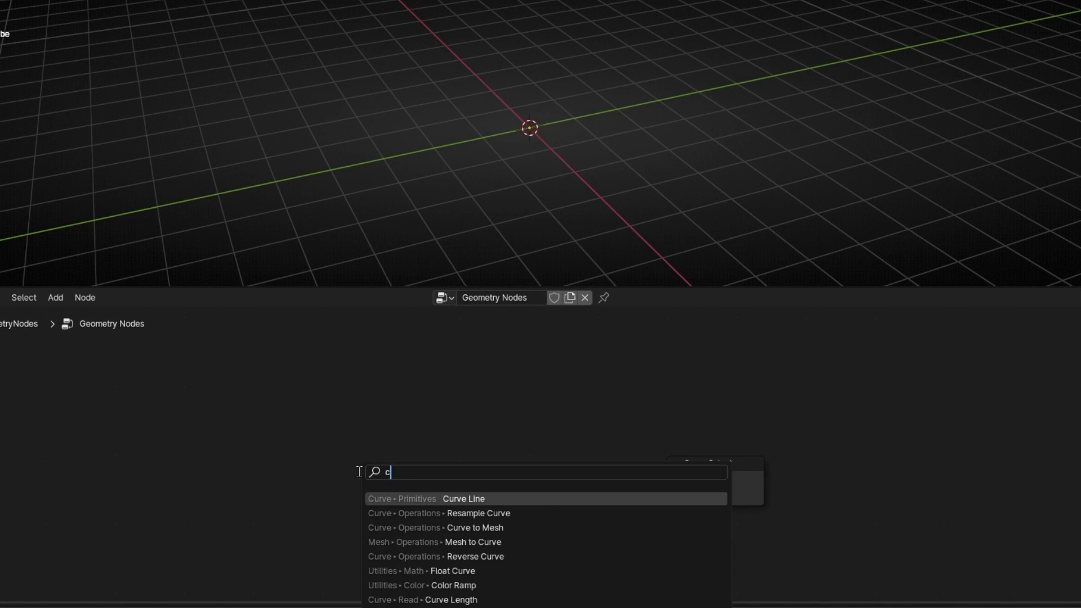
key("Return")
left_click_drag(469, 428, 667, 480)
scroll(612, 127, "up", 3)
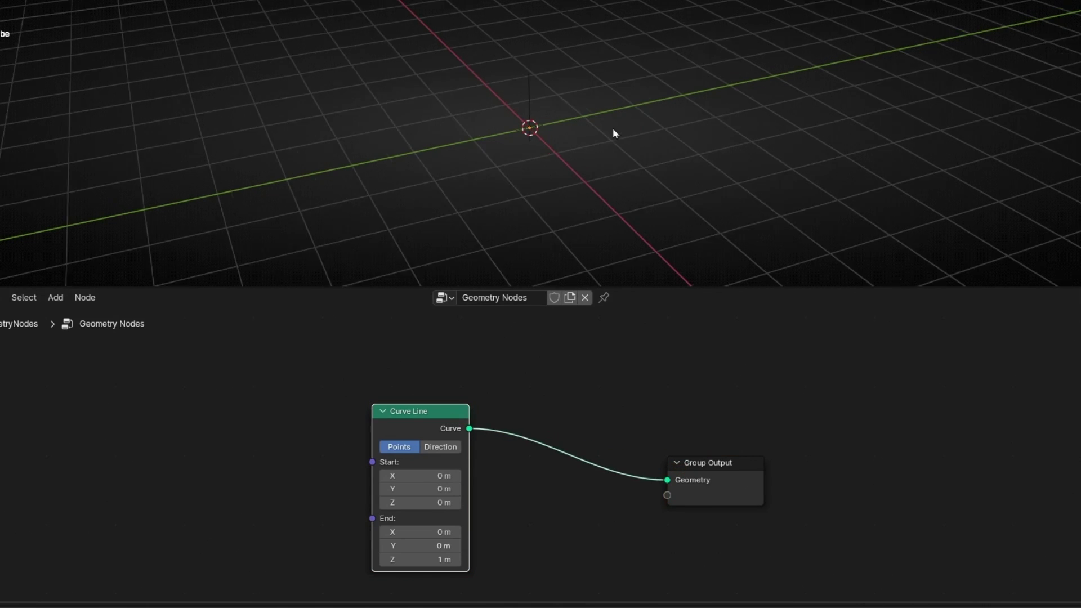
middle_click_drag(592, 140, 549, 219)
- Spread the two nodes apart and insert a Set Position node between Curve Line and Group Output
left_click_drag(422, 437, 250, 433)
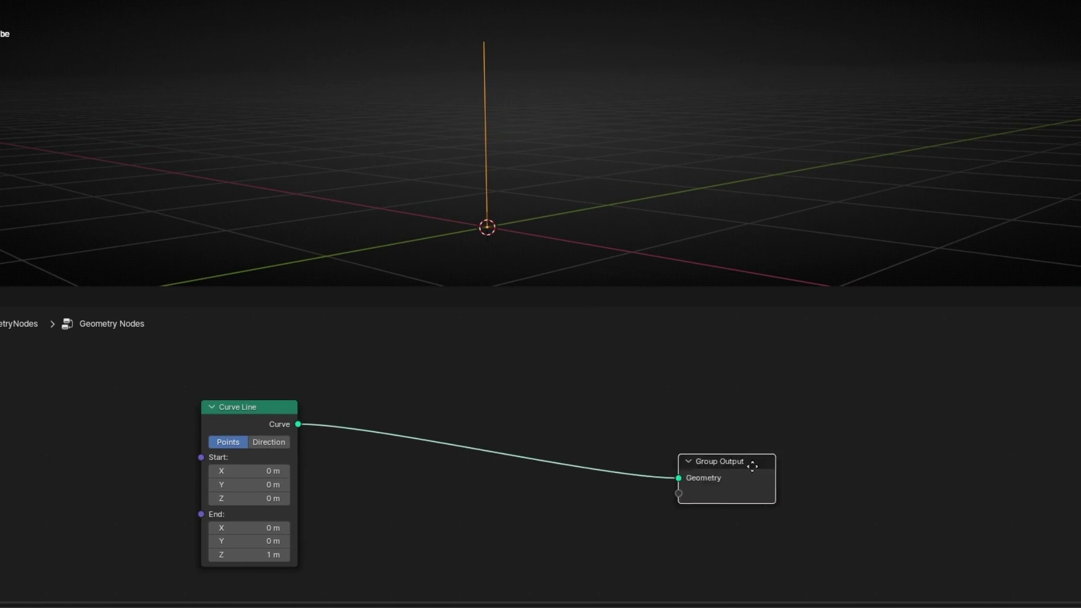
left_click_drag(728, 463, 802, 442)
key("shift+a")
type("set")
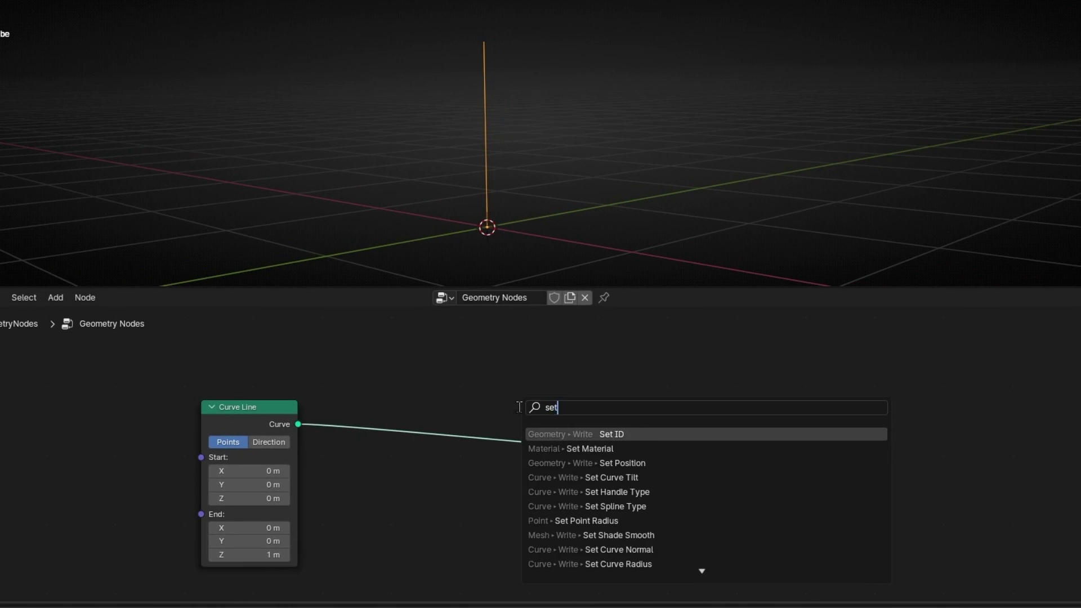
left_click(603, 463)
left_click(603, 421)
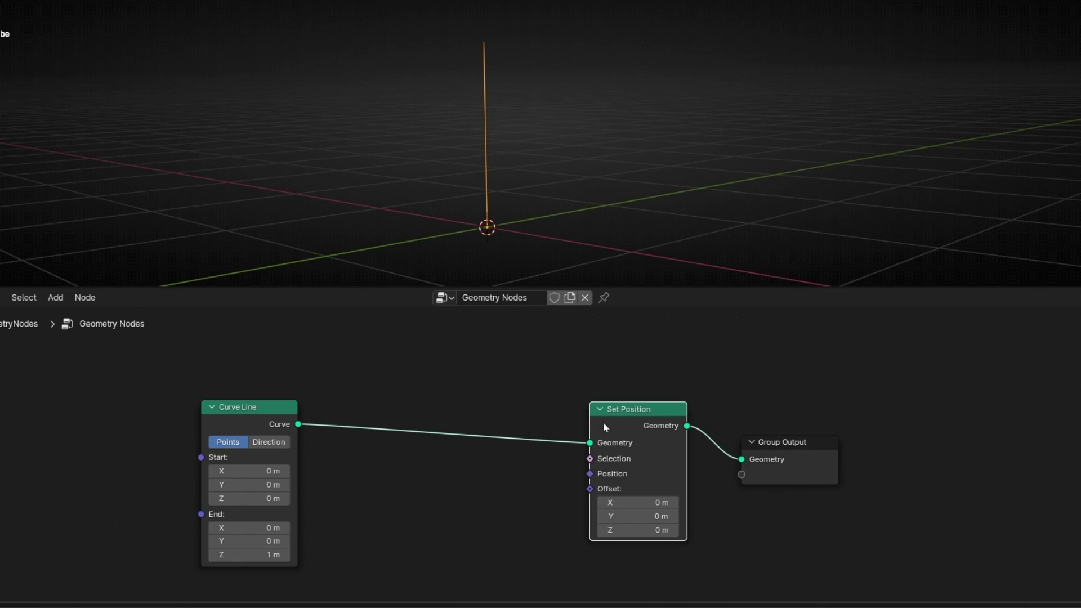
- Try out the Set Position node's Offset values on the line and revert them
mouse_move(628, 507)
left_mouse_down()
mouse_move(569, 508)
mouse_move(642, 508)
mouse_move(610, 513)
mouse_move(642, 528)
mouse_move(633, 529)
left_mouse_up()
key("ctrl+z")
key("ctrl+z")
key("BackSpace")
- Space out Set Position and Group Output, and attach a Viewer node to Set Position's Geometry output
left_click_drag(608, 412, 433, 412)
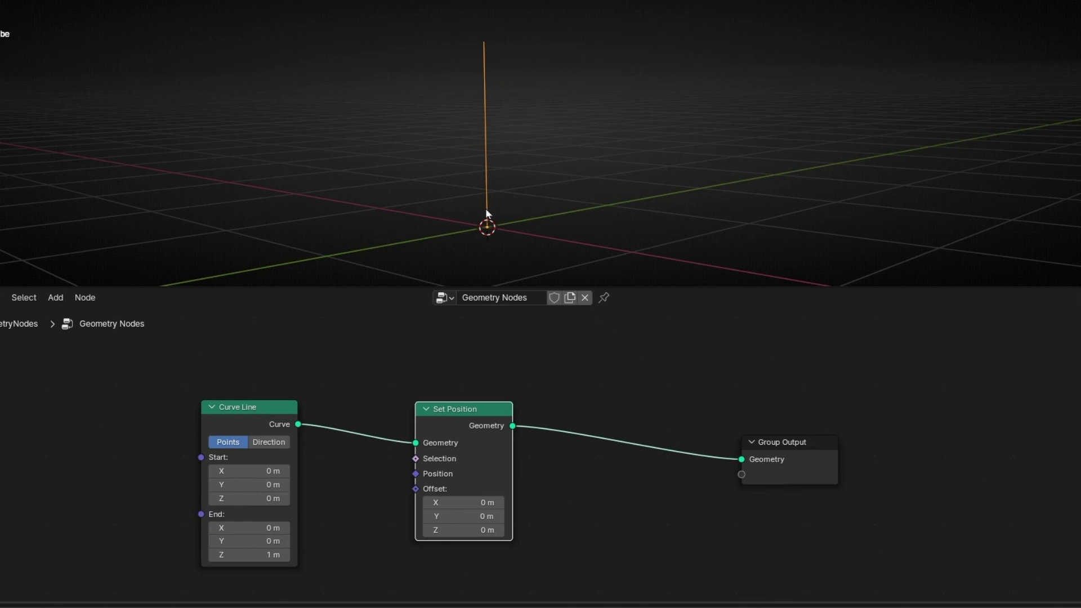
left_click_drag(813, 472, 900, 461)
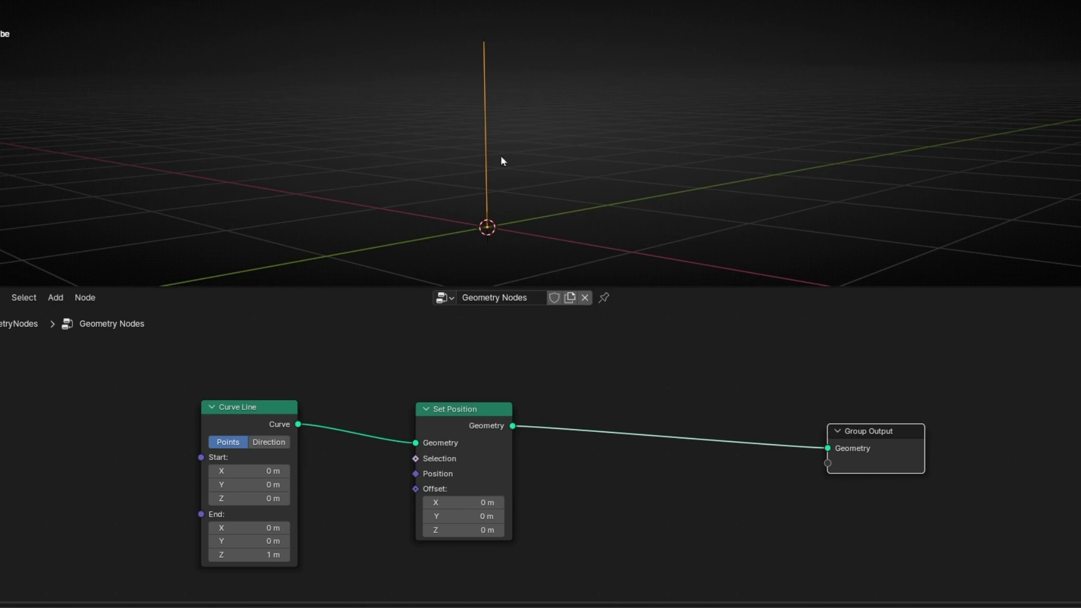
left_click(466, 431)
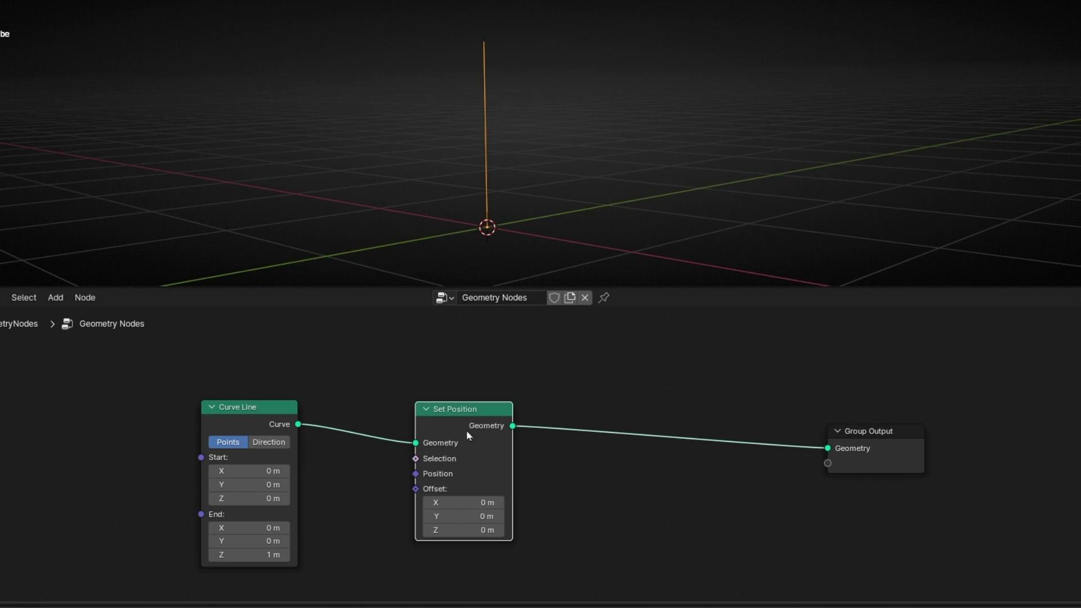
left_click(466, 430, "ctrl+shift")
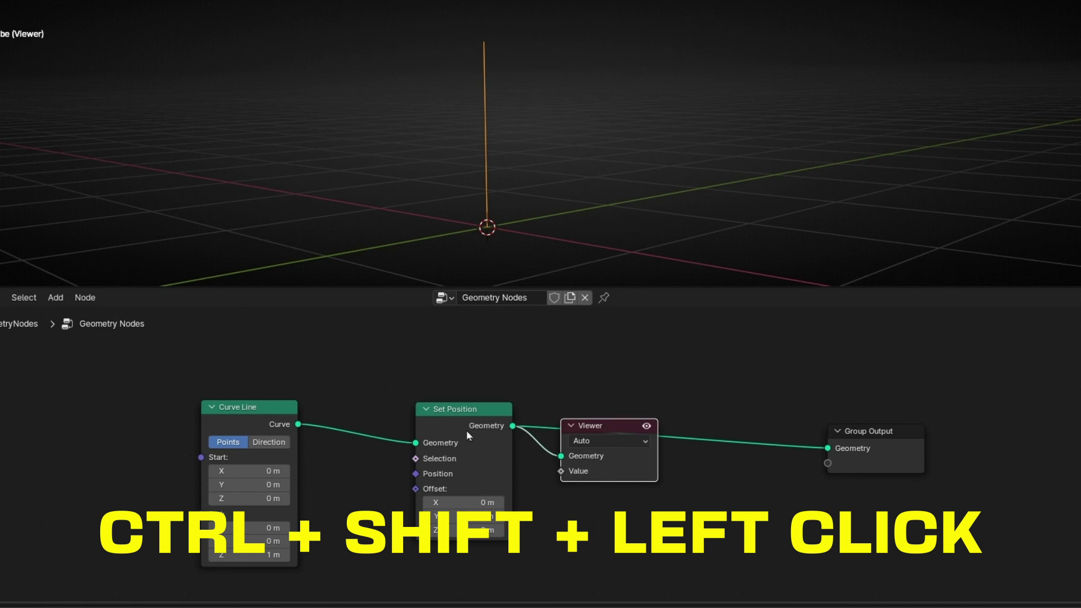
left_click_drag(616, 428, 651, 480)
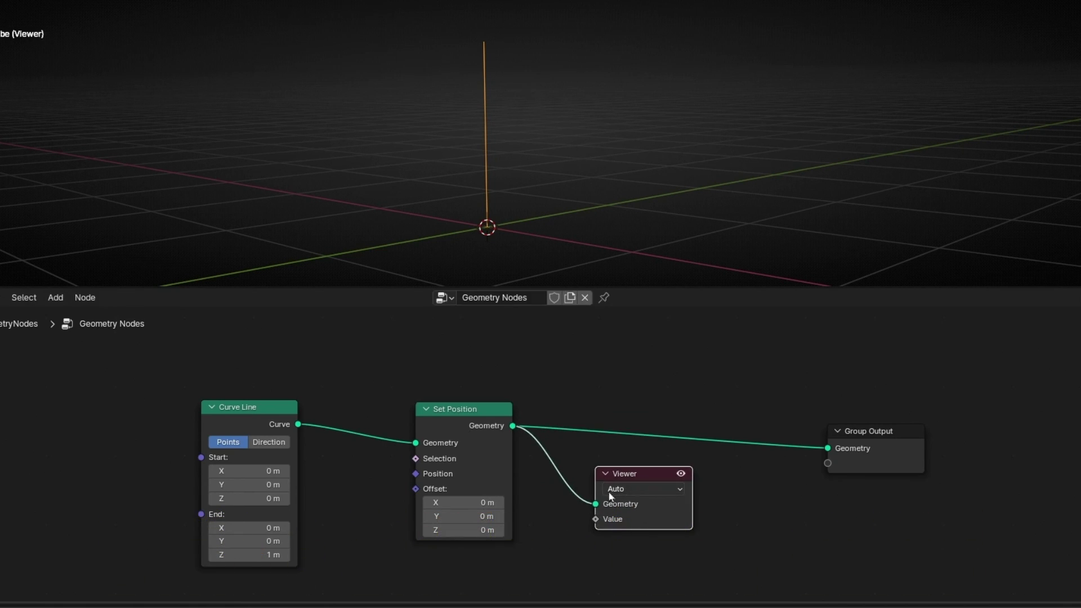
- Add an Index node feeding the Viewer's Value input and place it below Set Position
left_click_drag(595, 519, 560, 493)
type("index")
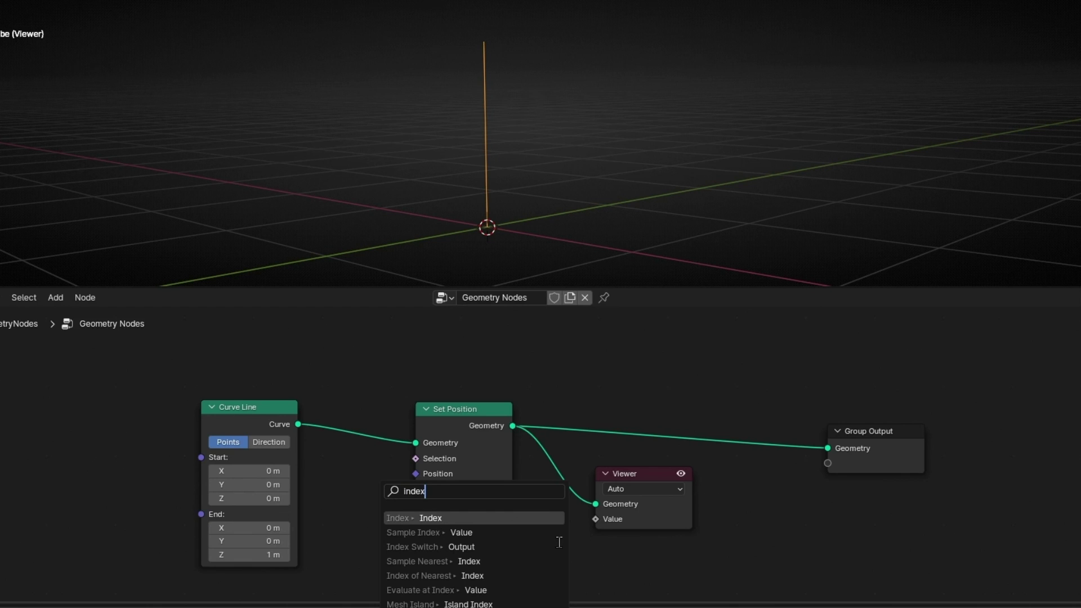
key("Return")
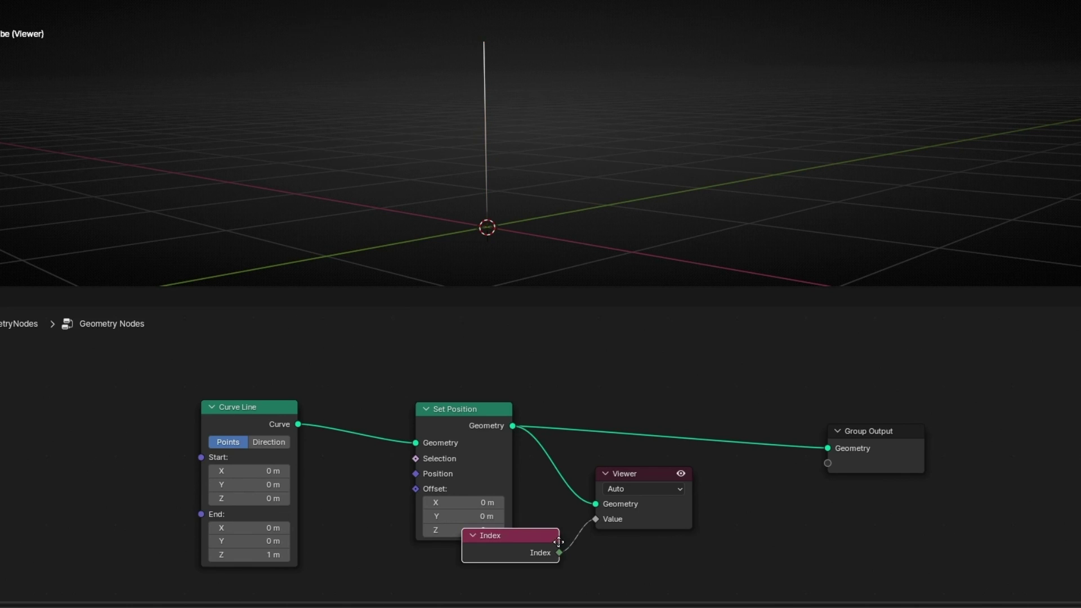
left_click(507, 566)
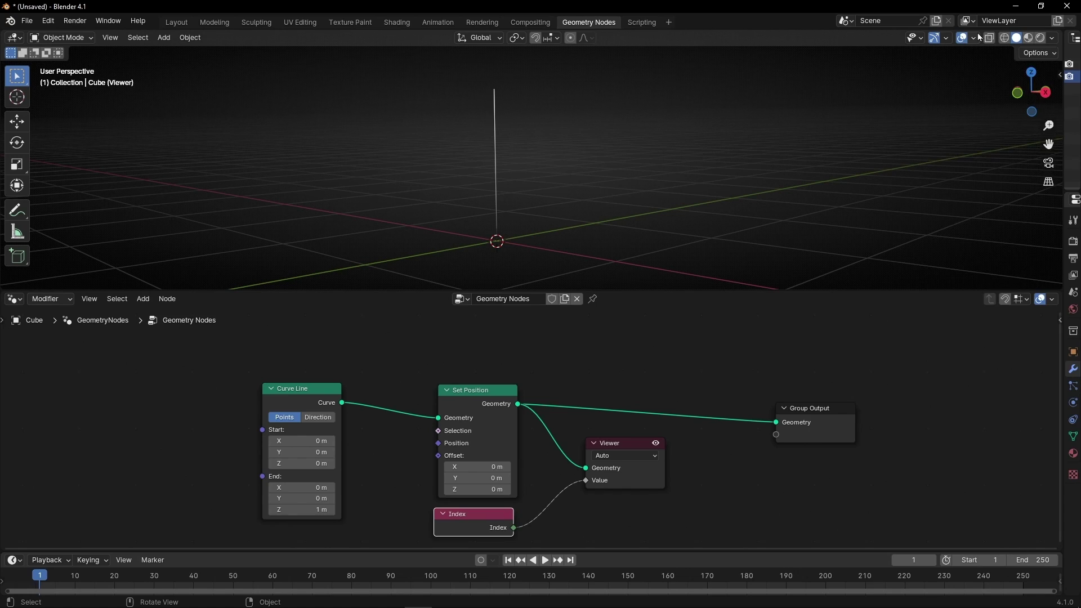
- Enable the Attribute Text viewport overlay and disable the Viewer Node color overlay
left_click(976, 37)
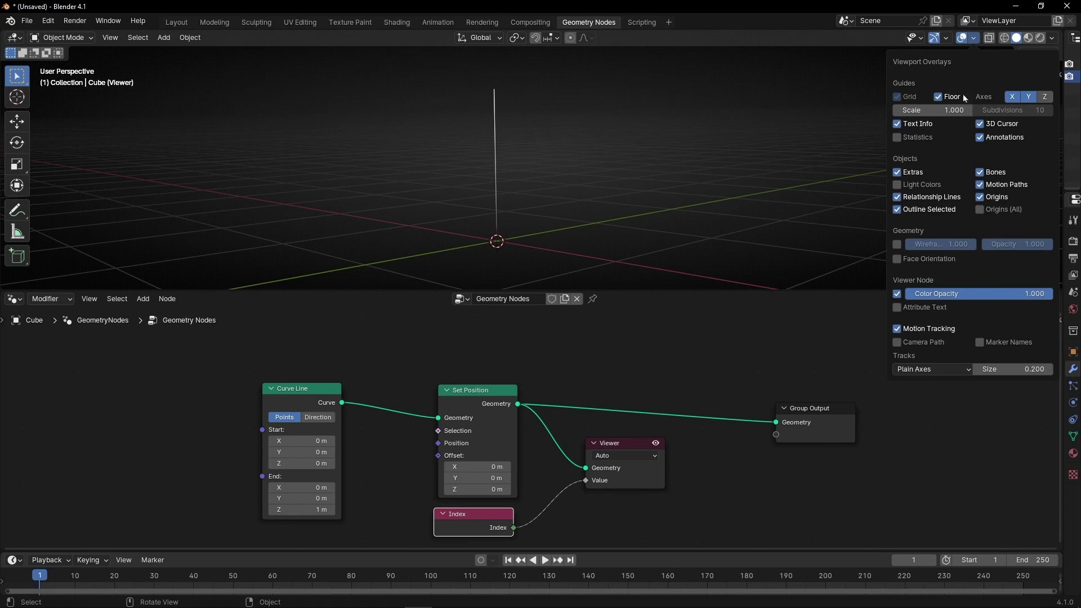
left_click(914, 307)
left_click(897, 294)
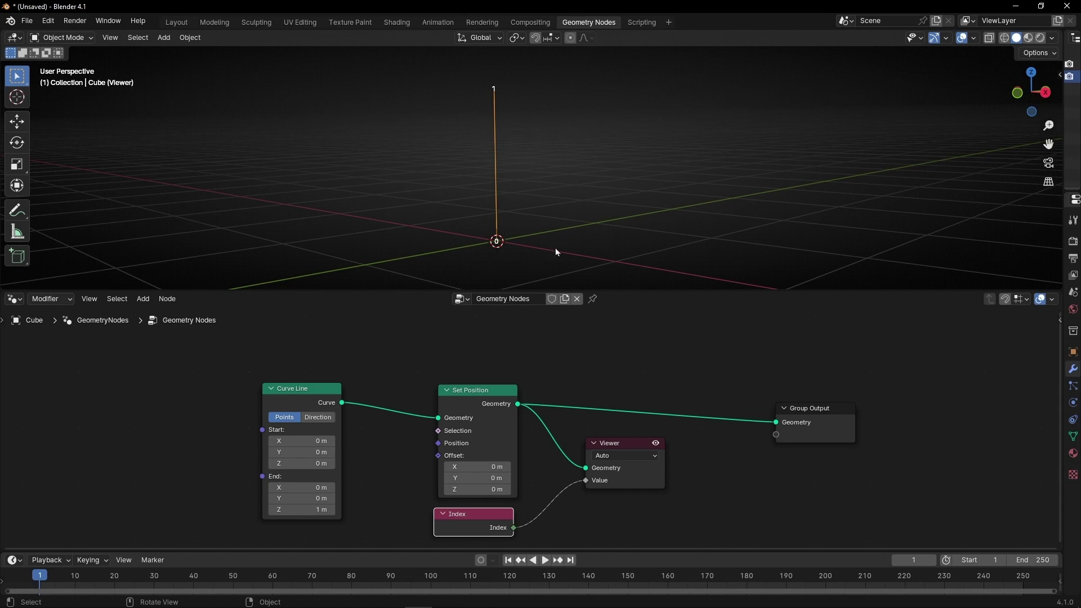
- Hide the Floor grid and the 3D Cursor in the viewport overlays
left_click(969, 42)
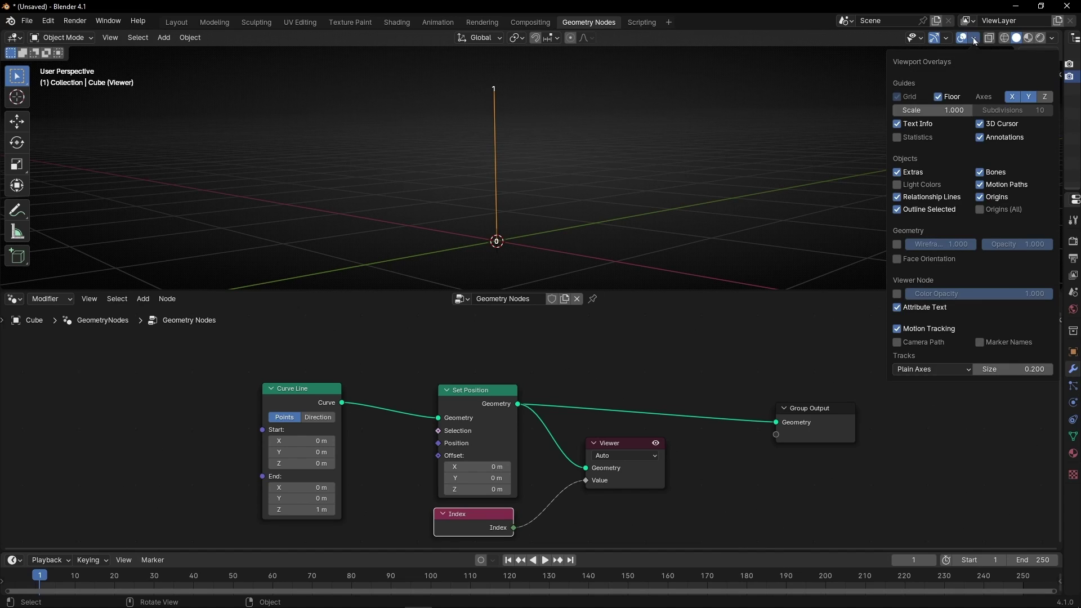
left_click(944, 101)
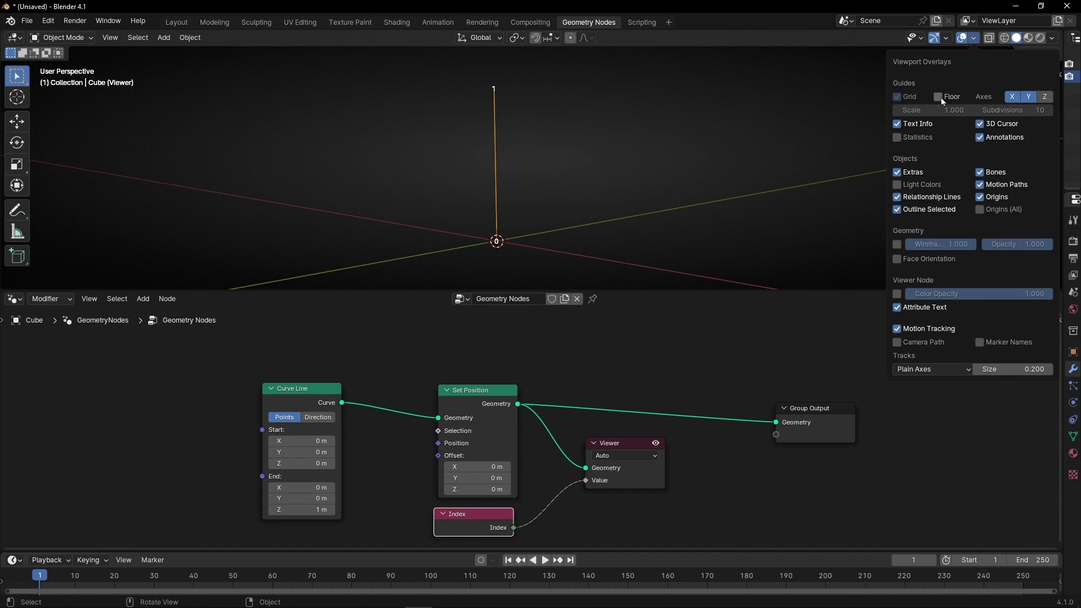
left_click(981, 125)
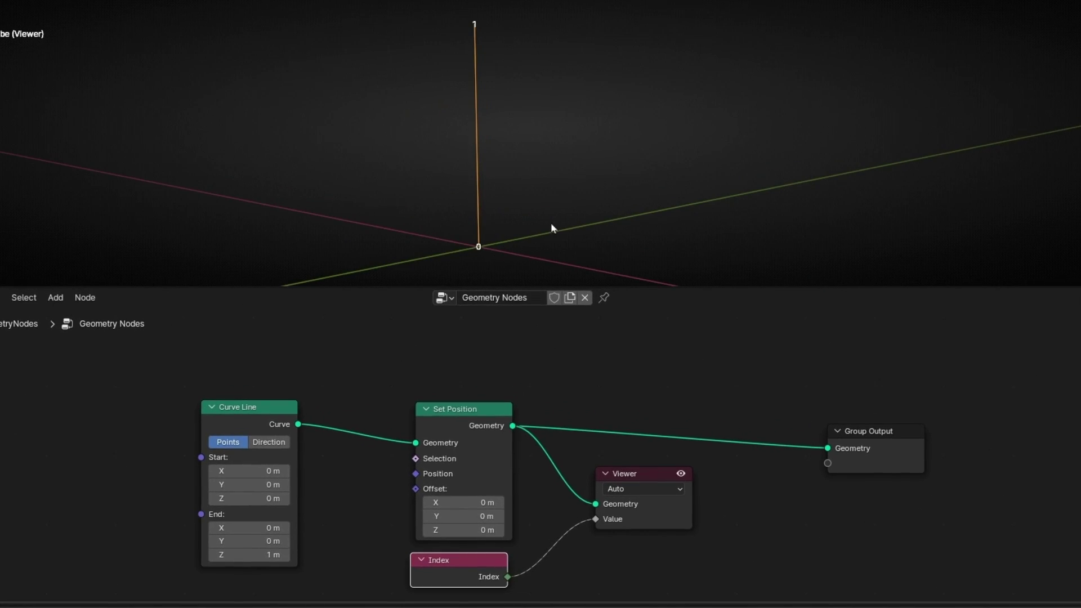
middle_click_drag(556, 234, 580, 232, "shift")
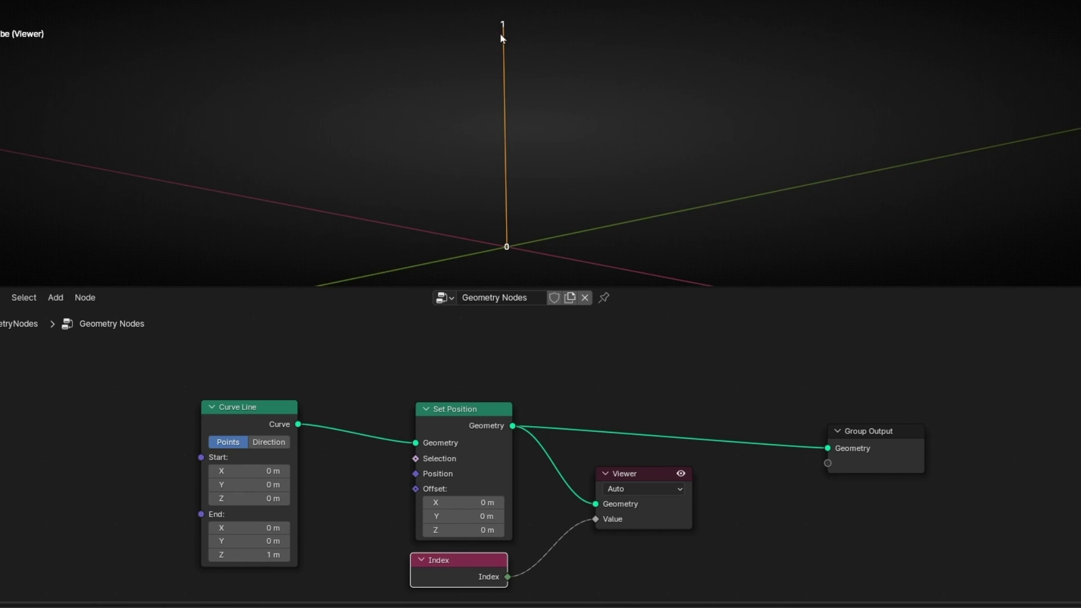
- Move Curve Line aside and insert a Resample Curve node between it and Set Position
left_click(280, 408)
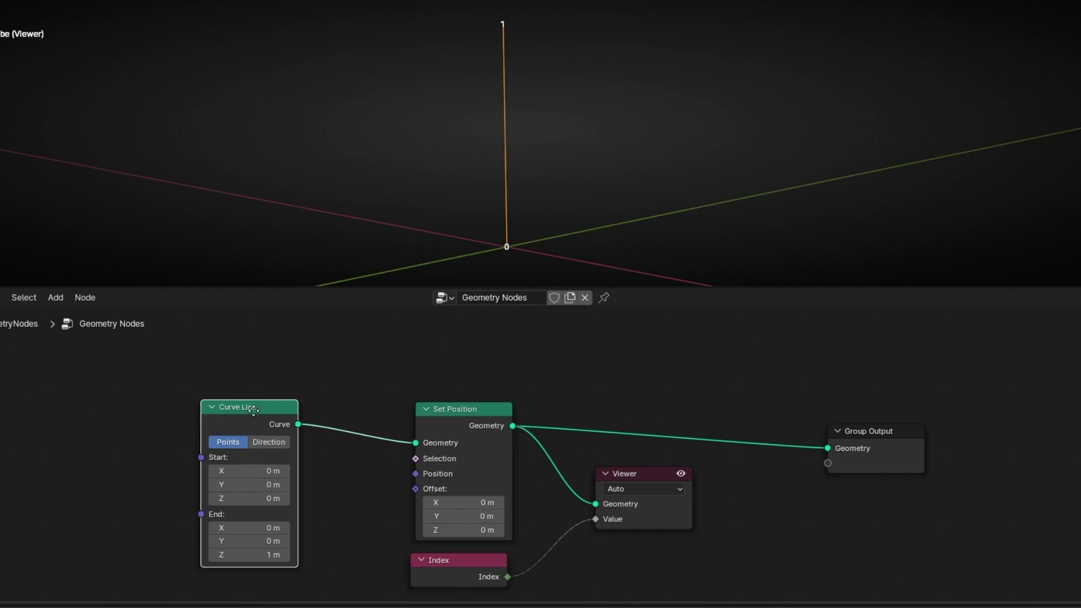
left_click_drag(280, 408, 216, 408)
key("shift+a")
type("resa")
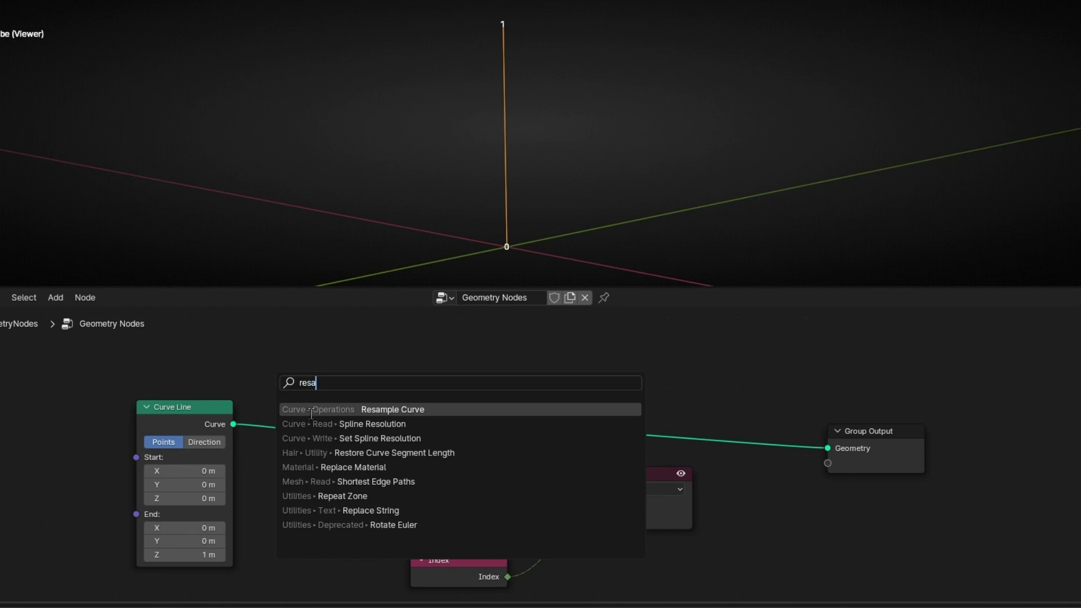
left_click(345, 410)
left_click(345, 411)
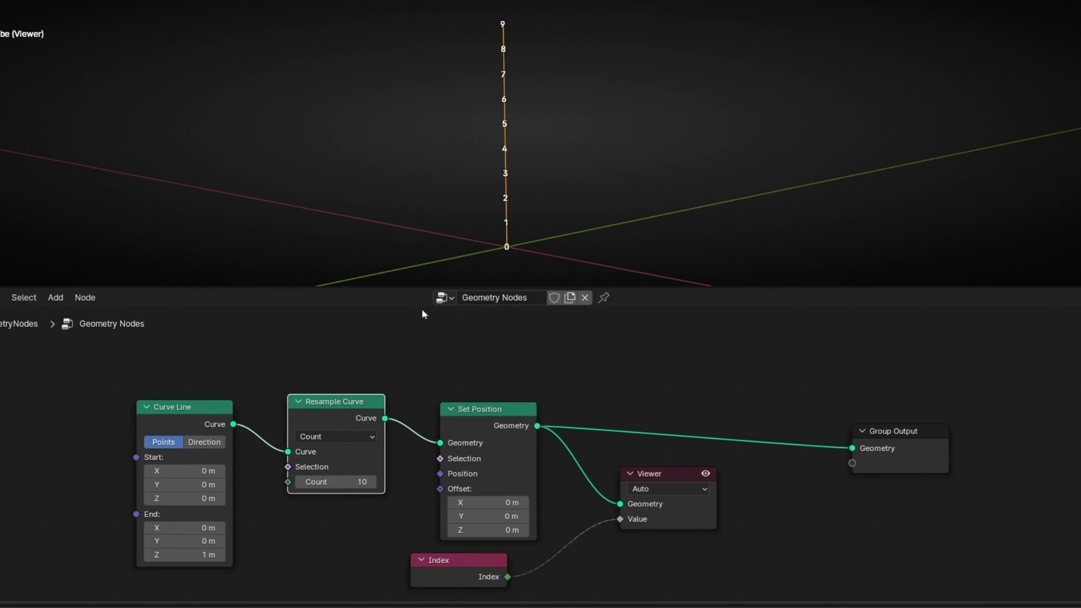
- Reduce the Resample Curve node's Count to 3
left_click(303, 483)
left_click(303, 483)
left_click(303, 484)
left_click(303, 483)
left_click(303, 483)
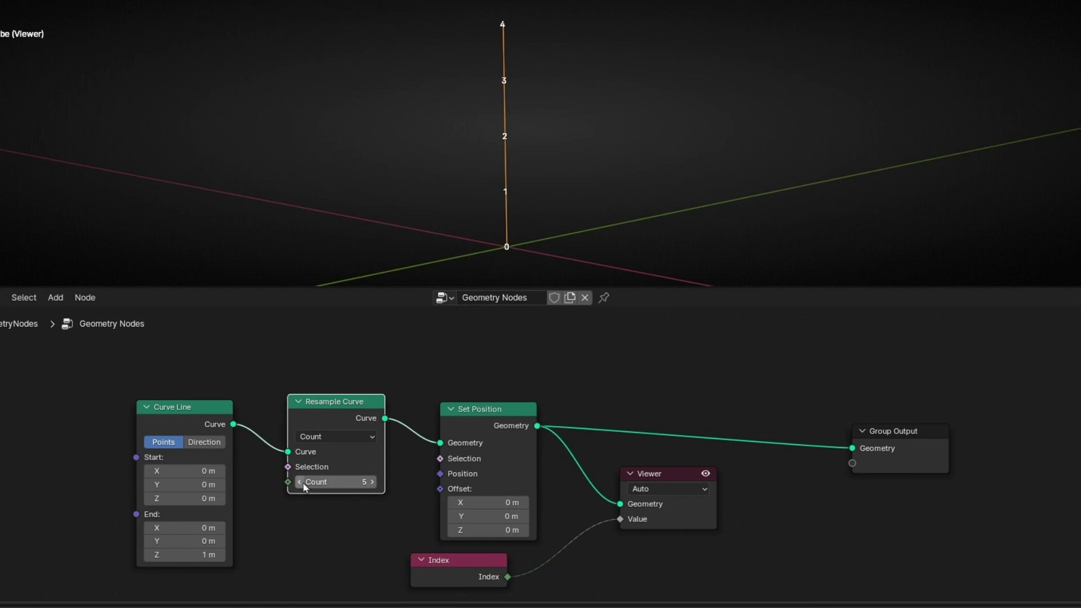
left_click(303, 484)
- Move Group Output and Viewer farther from the other nodes and shift Set Position slightly closer to Resample Curve
left_click_drag(891, 456, 977, 451)
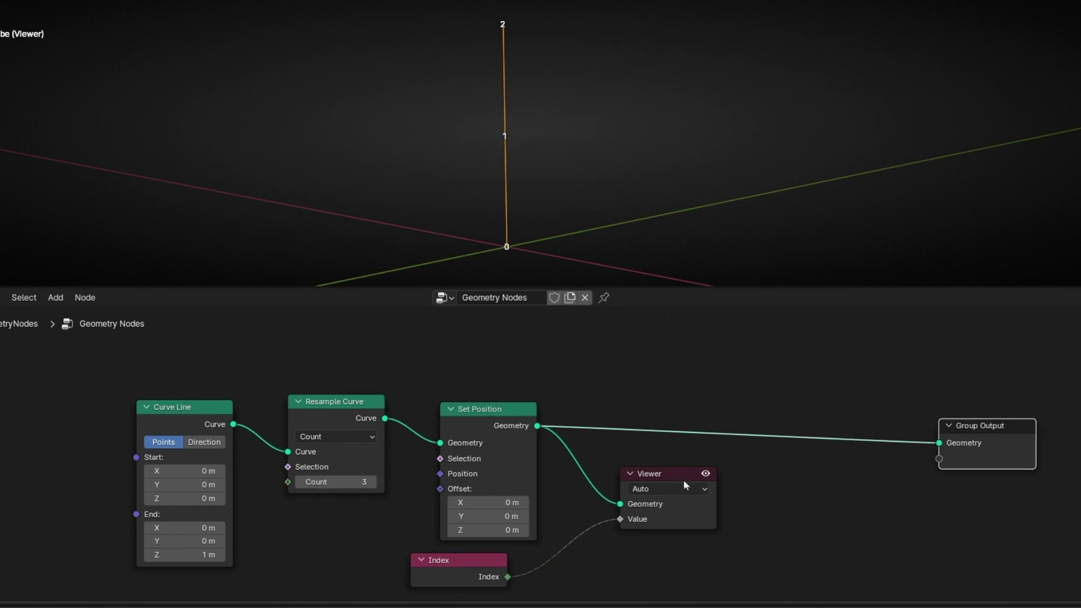
left_click_drag(676, 480, 825, 477)
left_click_drag(523, 425, 510, 407)
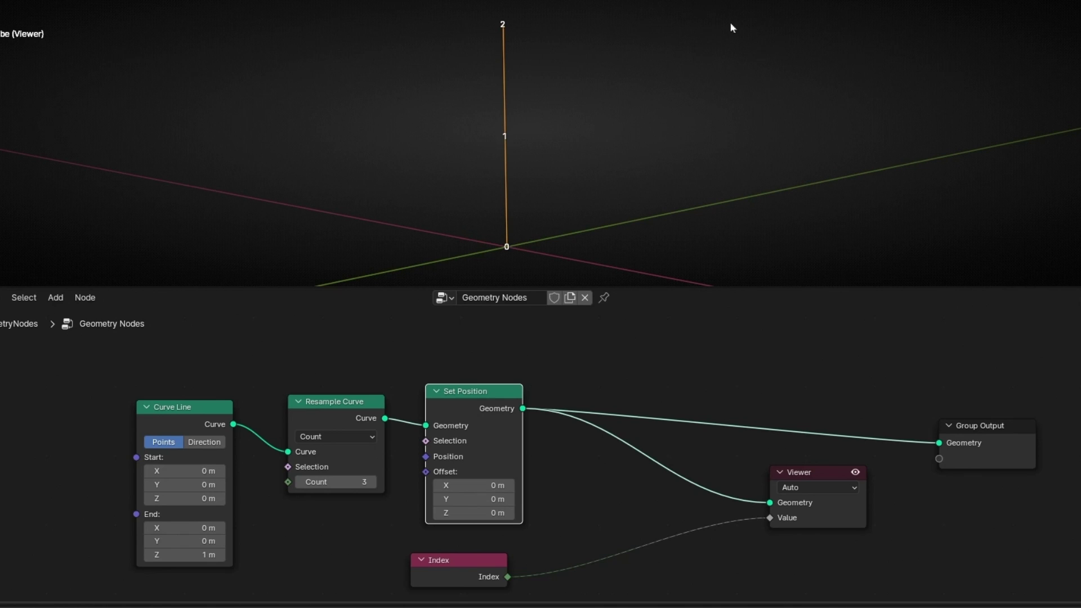
- Sketch temporary annotation strokes near the line's upper end in the viewport
mouse_move(493, 19)
left_mouse_down()
mouse_move(473, 24)
mouse_move(493, 12)
mouse_move(717, 35)
mouse_move(672, 47)
left_mouse_up()
left_click_drag(724, 24, 420, 32, "ctrl")
- Move Set Position away from Resample Curve and place the Index node below the Viewer to free up space
left_click_drag(480, 410, 604, 408)
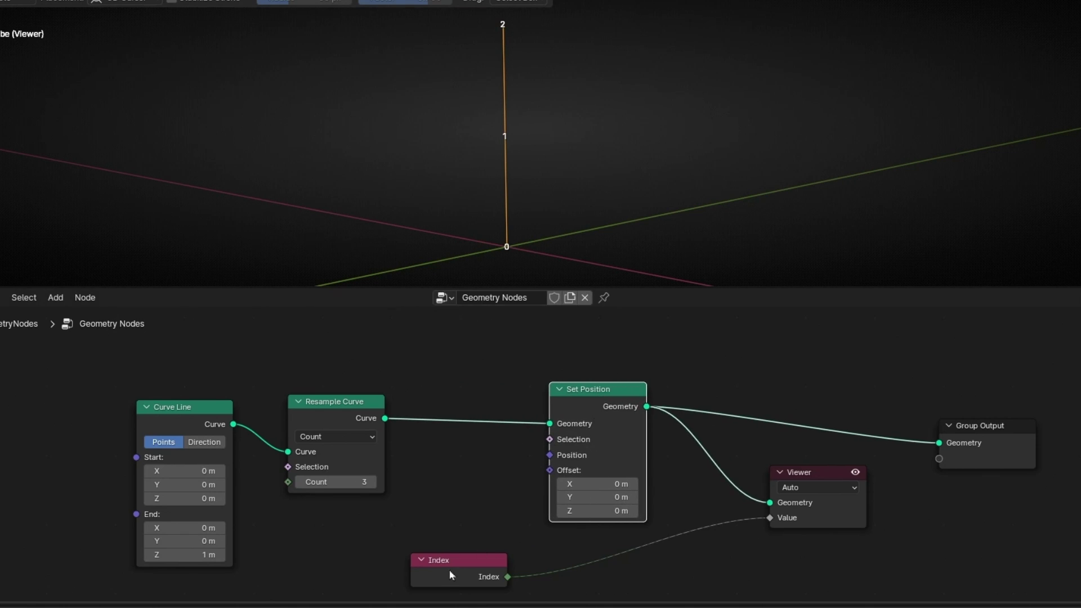
left_click_drag(450, 574, 660, 563)
- Try shifting the whole resampled line with Set Position's Offset values and undo it
mouse_move(596, 510)
left_mouse_down()
mouse_move(619, 511)
mouse_move(584, 510)
mouse_move(618, 496)
mouse_move(607, 496)
left_mouse_up()
key("ctrl+z")
key("ctrl+z")
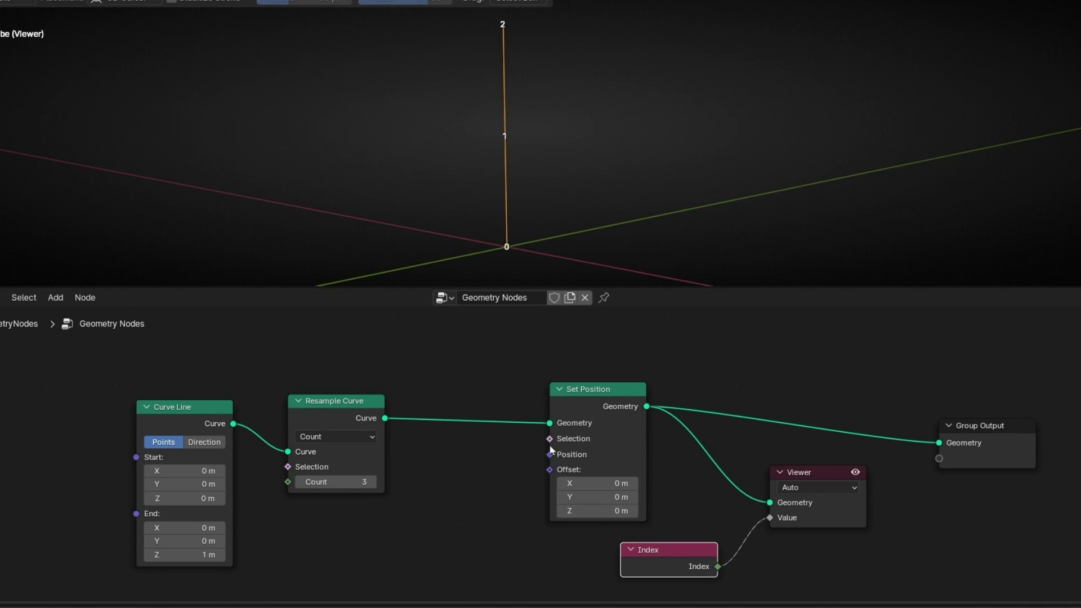
- Add an Endpoint Selection node connected to Set Position's Selection input and place it beside Set Position
left_click_drag(551, 453, 454, 492)
type("endpo")
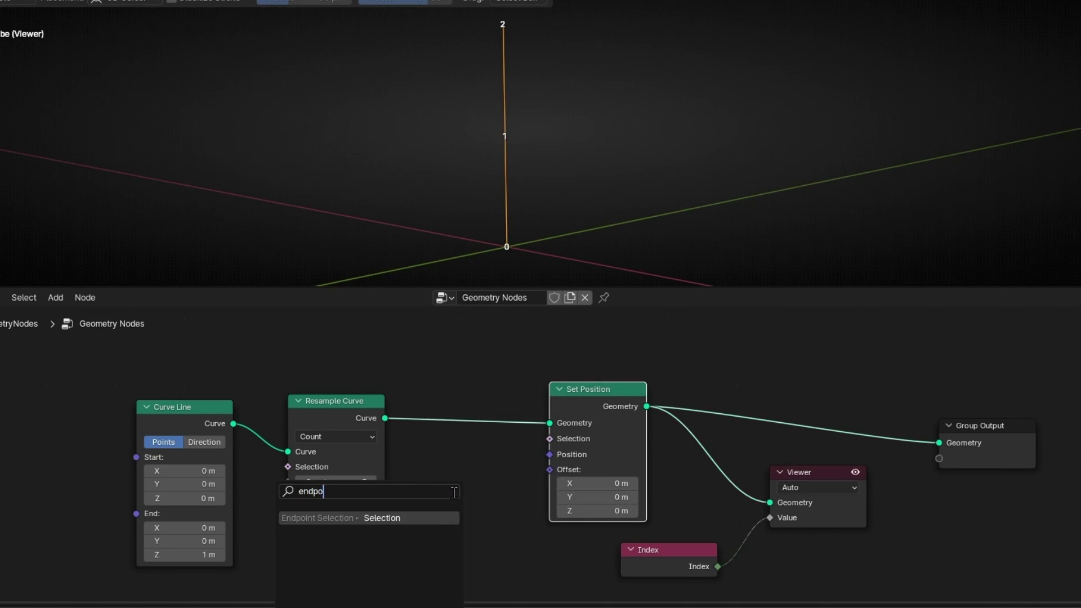
key("Return")
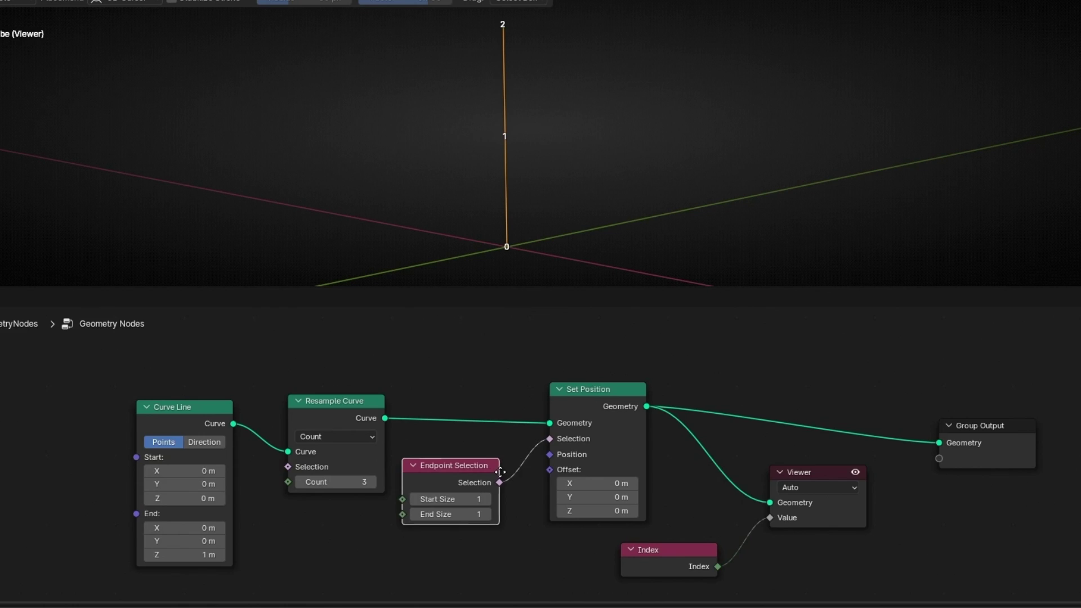
left_click(458, 486)
- Annotate the viewport with an S beside the line's lower end and an E beside its upper end
scroll(458, 486, "up", 3)
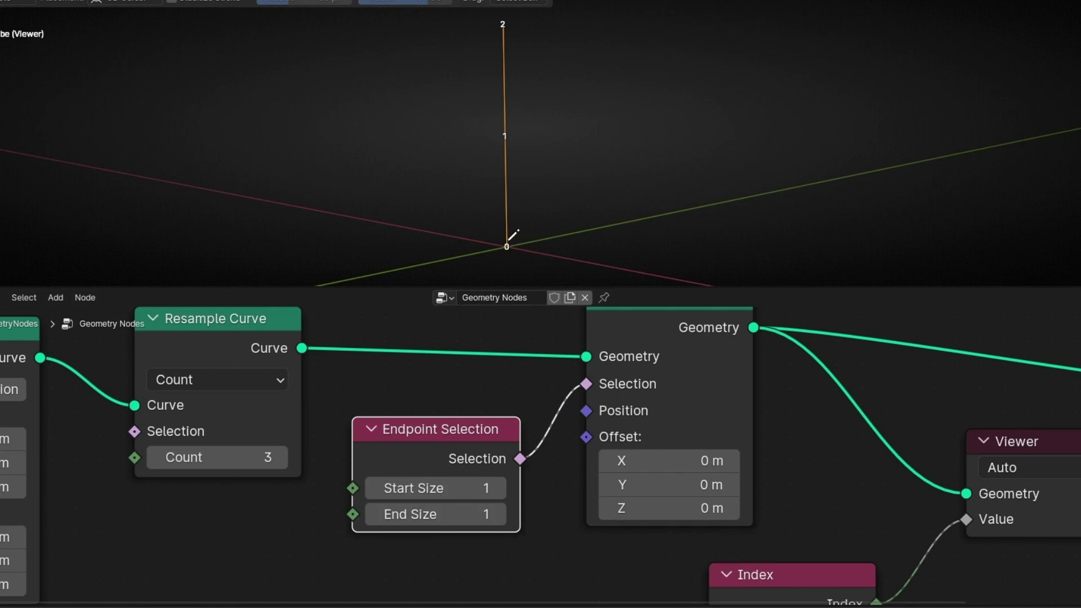
left_click_drag(584, 219, 591, 231)
mouse_move(560, 18)
left_mouse_down()
mouse_move(561, 47)
mouse_move(593, 21)
mouse_move(599, 46)
left_mouse_up()
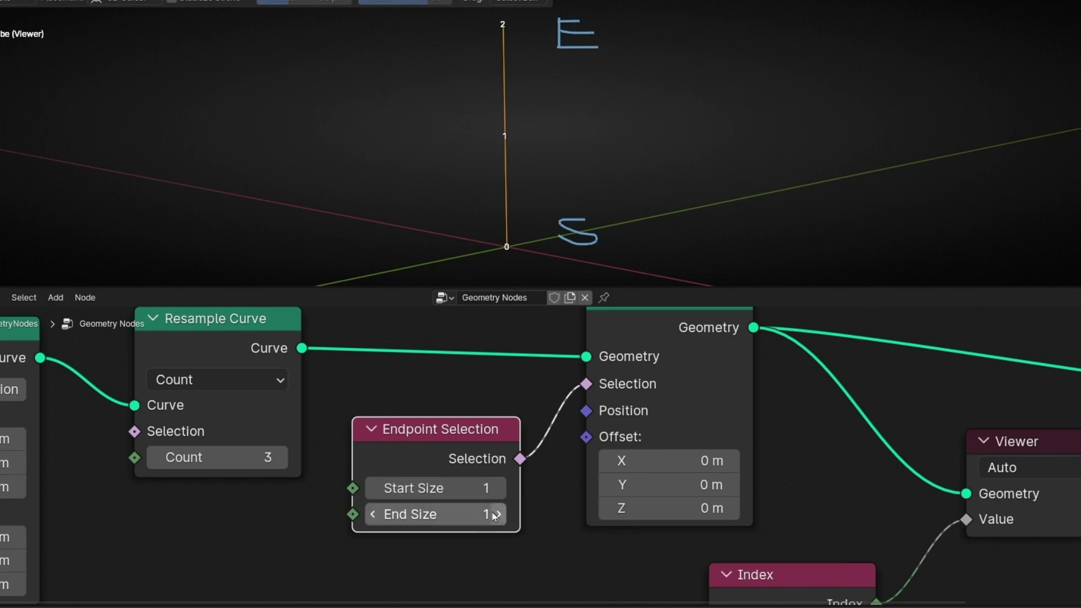
- Set Endpoint Selection's End Size to 0 and Set Position's Y Offset to 1.6 m
left_click_drag(495, 516, 376, 515)
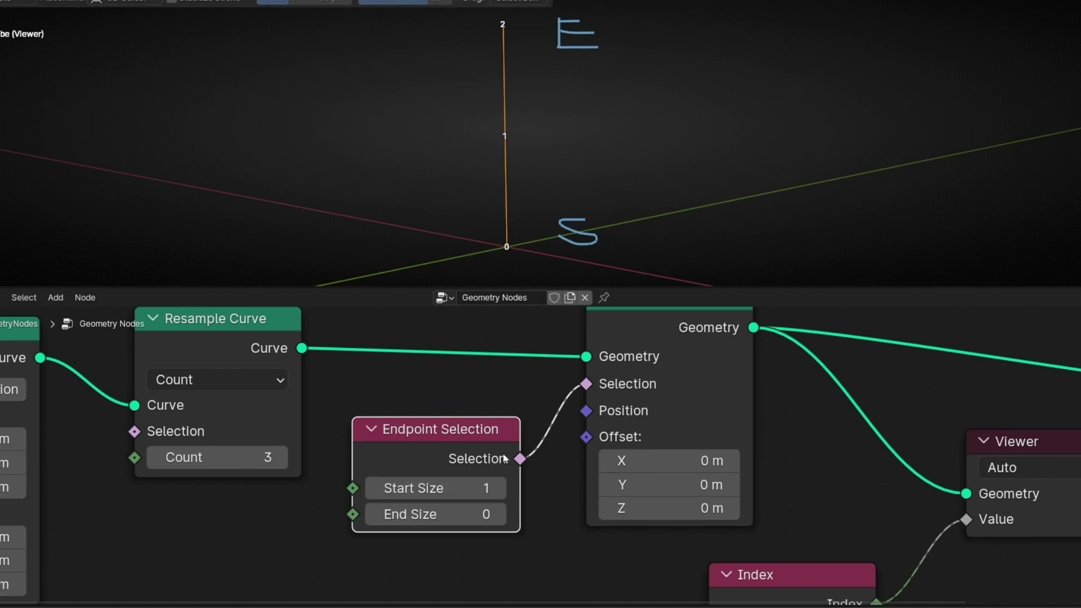
left_click_drag(653, 320, 649, 340)
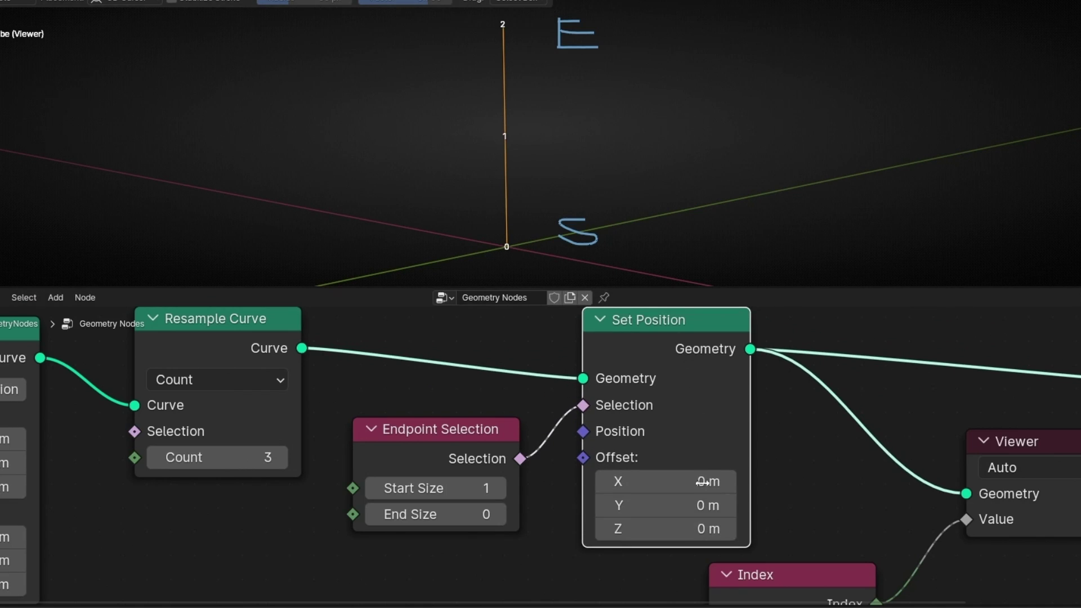
mouse_move(726, 507)
left_mouse_down()
mouse_move(738, 507)
mouse_move(726, 505)
left_mouse_up()
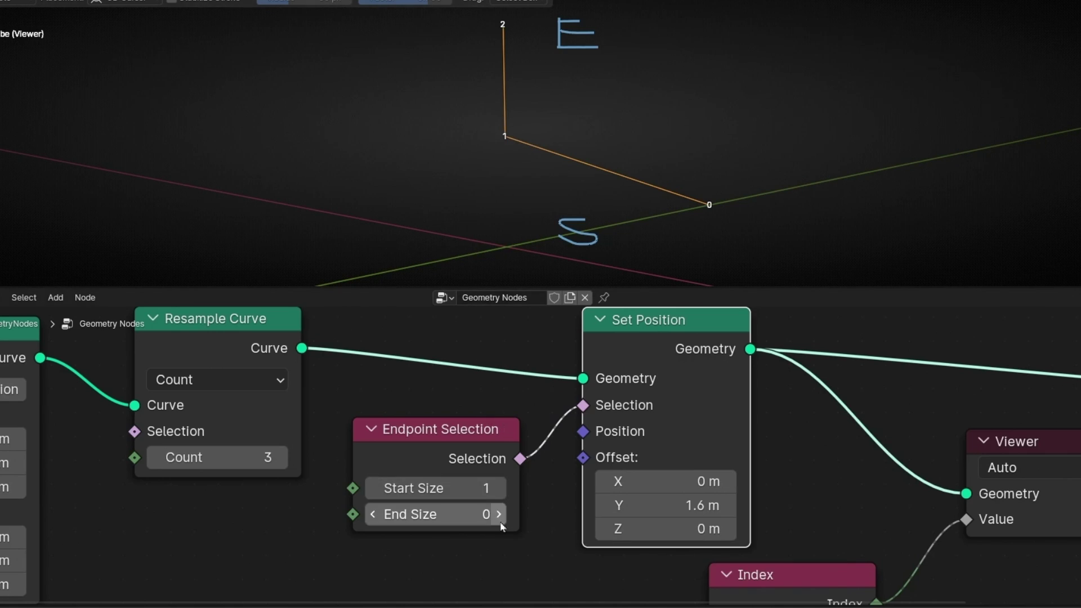
- Try Start Sizes 2 and 3 with Set Position's Y Offset at 2.4 m, and return Start Size to 0
left_click(499, 489)
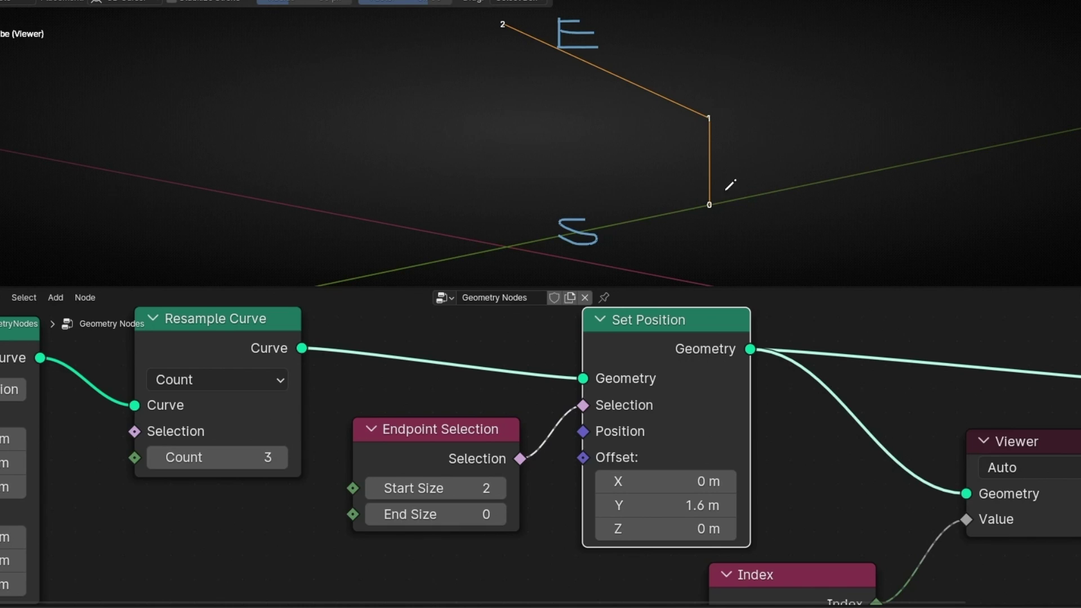
left_click_drag(736, 506, 700, 494)
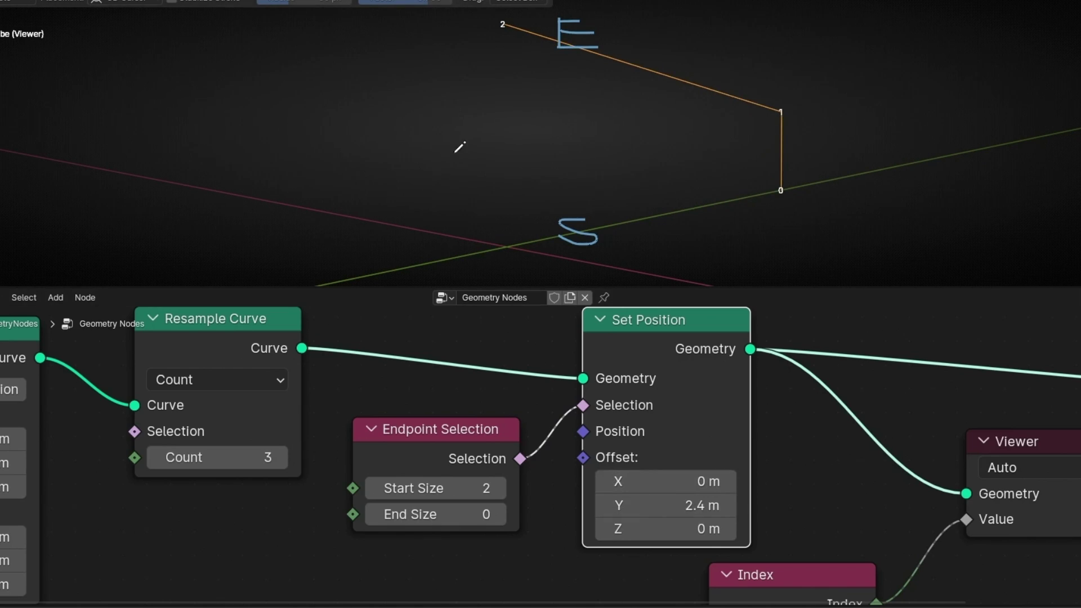
left_click(500, 488)
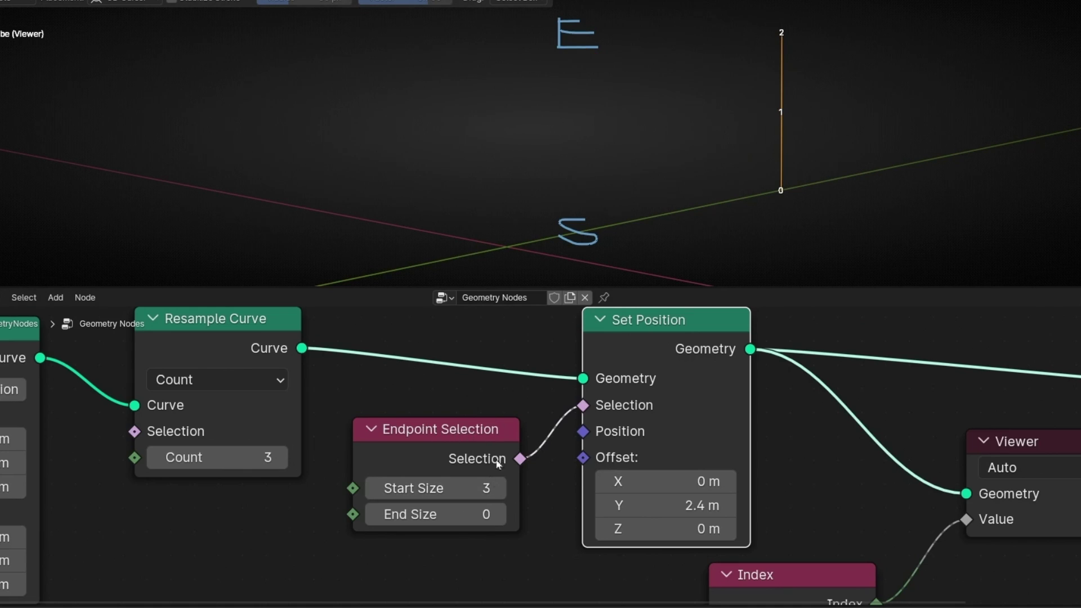
left_click(374, 487)
left_click(375, 487)
left_click(374, 488)
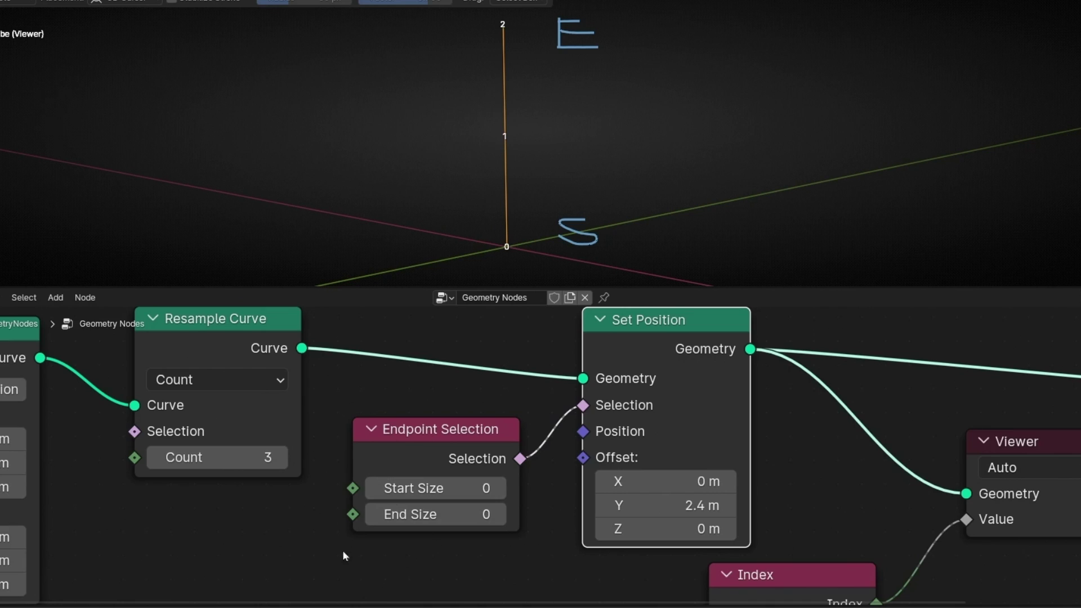
- Set Resample Curve's Count to 6 and annotate the upper three points with a box and a sideways arrow
left_click(280, 457)
left_click(281, 457)
left_click(281, 457)
mouse_move(479, 24)
left_mouse_down()
mouse_move(479, 132)
mouse_move(529, 103)
left_mouse_up()
left_click_drag(543, 90, 730, 82)
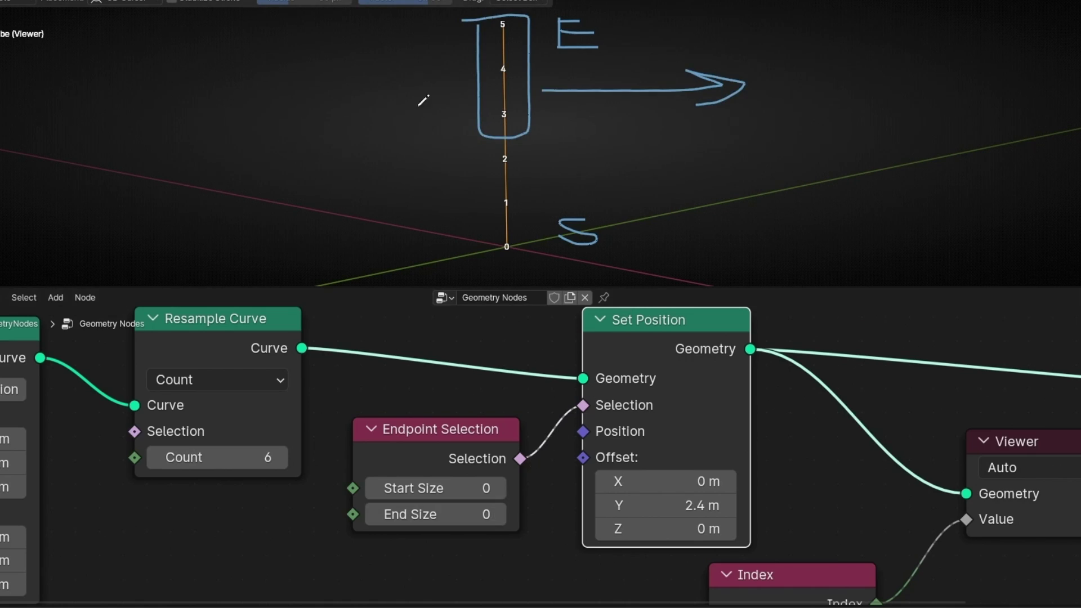
- Set Endpoint Selection's End Size to 3 and erase all viewport annotations
left_click(501, 514)
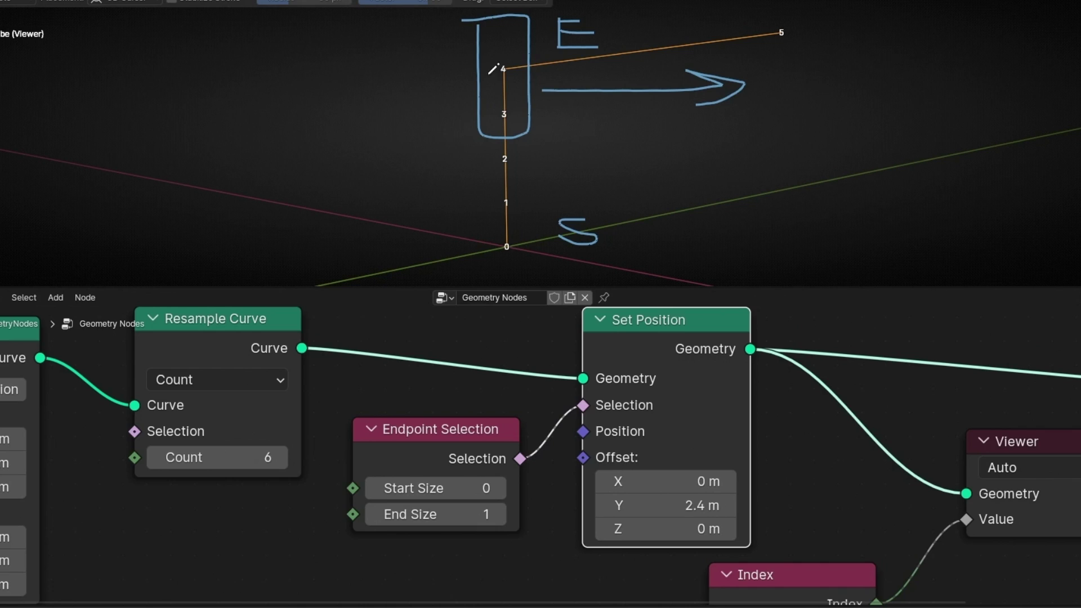
left_click(498, 514)
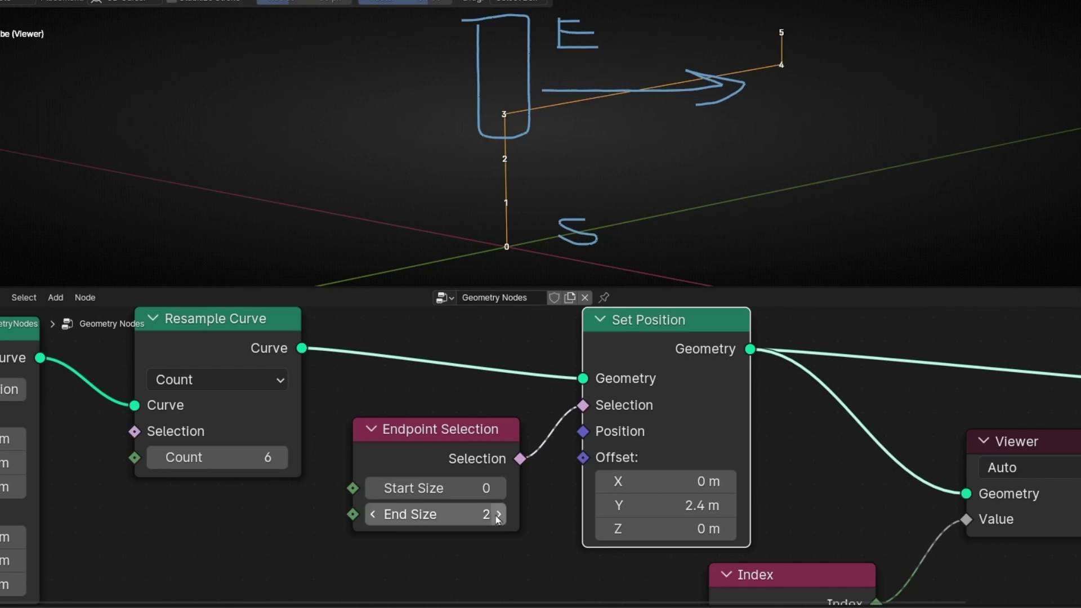
left_click(498, 515)
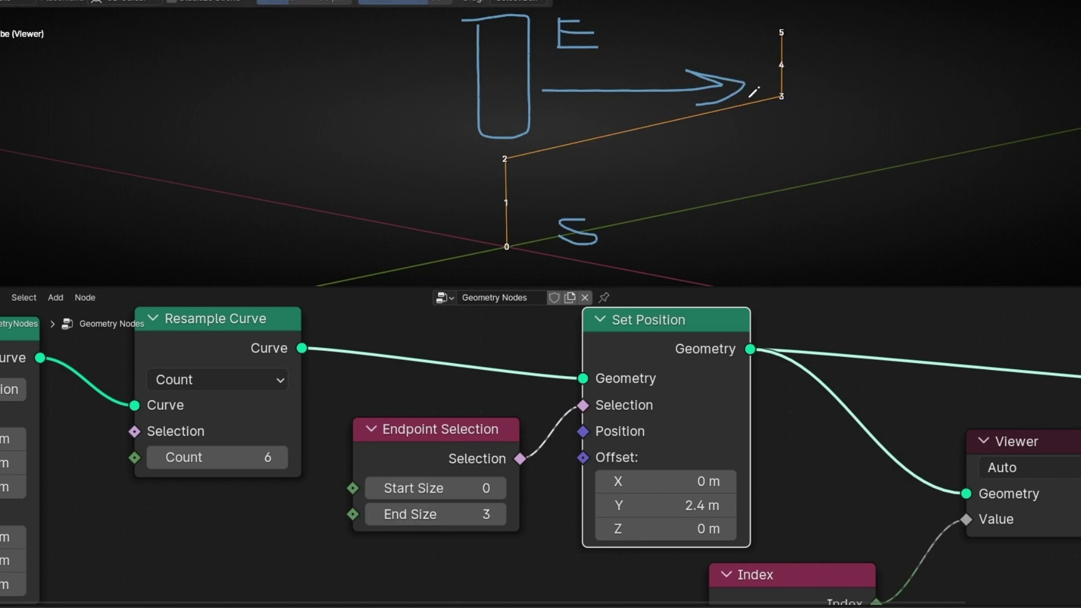
mouse_move(702, 166)
right_mouse_down()
mouse_move(290, 90)
mouse_move(717, 97)
mouse_move(855, 70)
right_mouse_up()
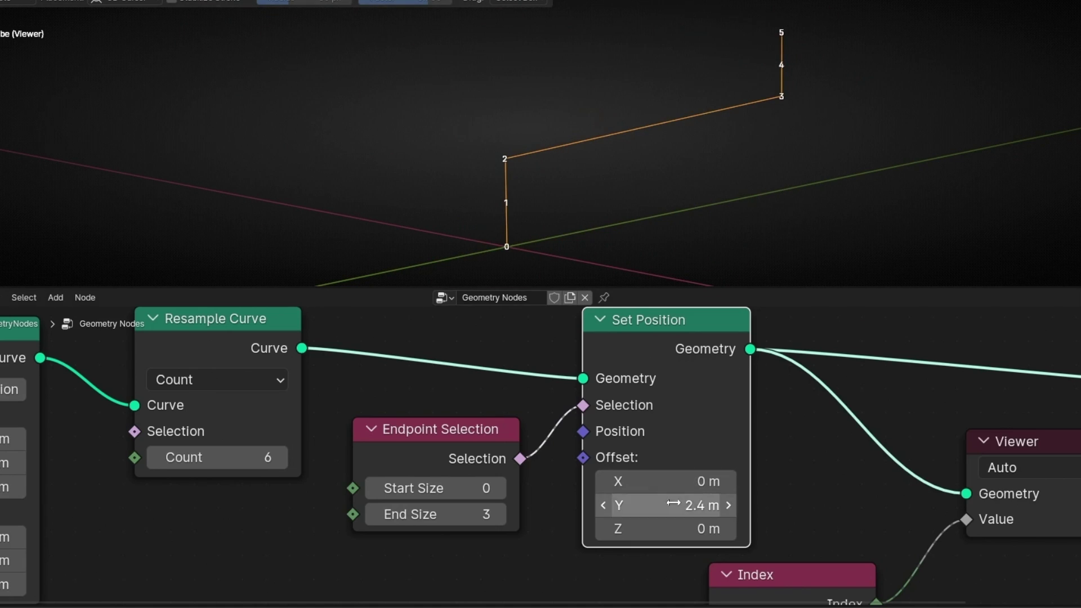
- Set Endpoint Selection's Start Size to 2 and adjust Set Position's Y Offset to 0.6 m and finally 1 m
left_click_drag(667, 505, 642, 505)
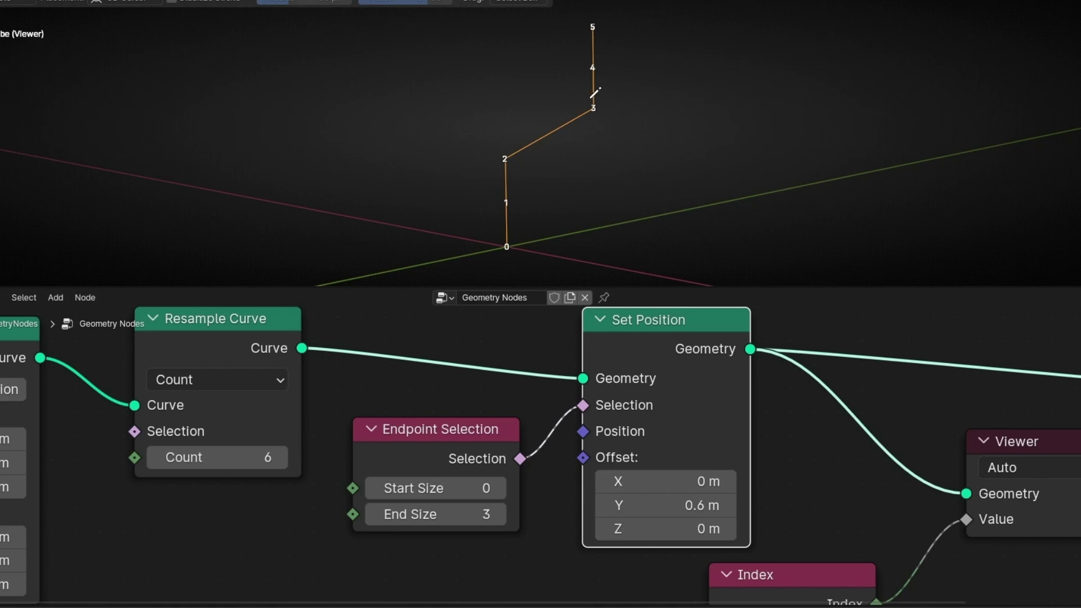
left_click(499, 488)
left_click(498, 488)
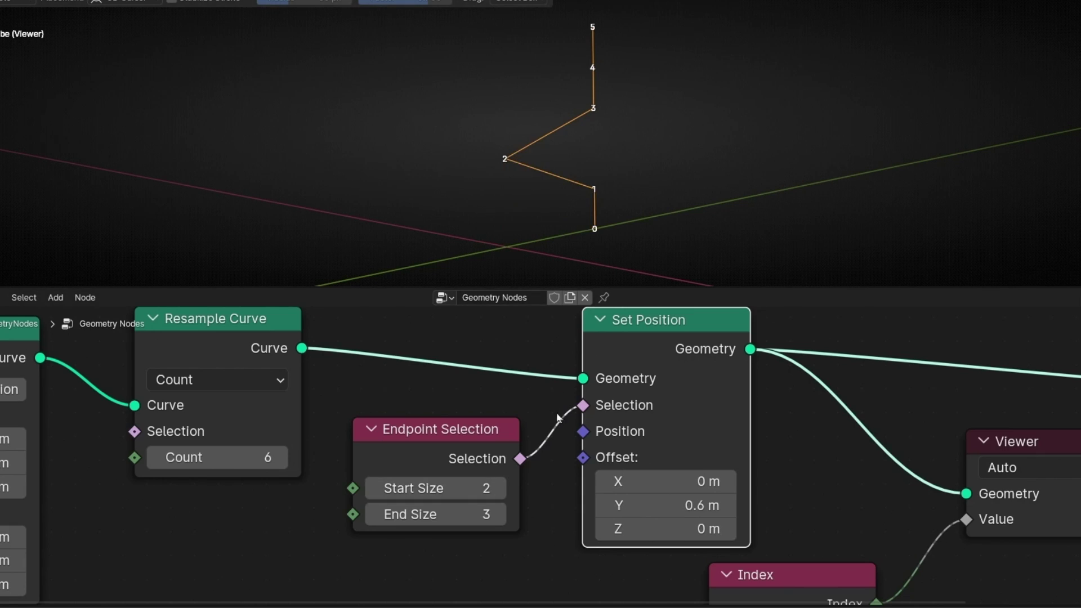
left_click_drag(656, 505, 678, 505)
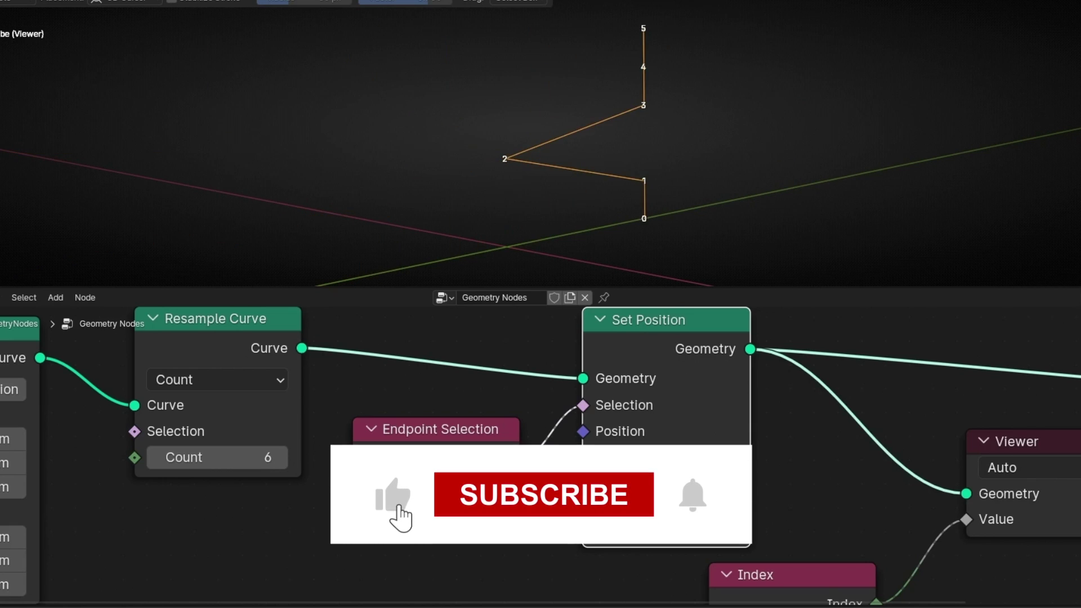
- Set Endpoint Selection's Start Size to 3 and End Size to 0 to offset only the lower points
key("ctrl+z")
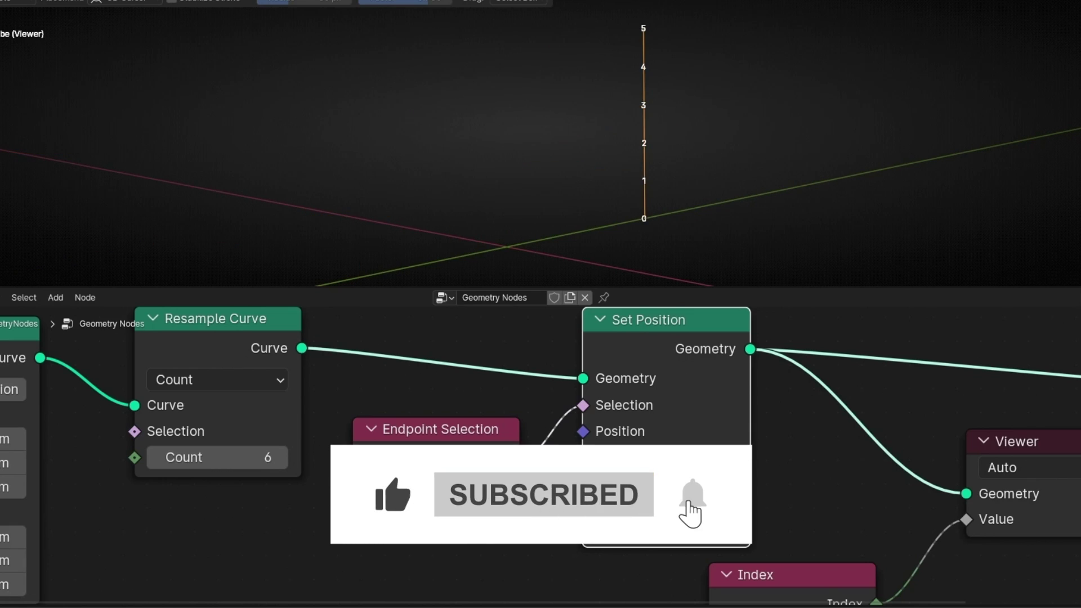
left_click(374, 515)
left_click(374, 516)
left_click(374, 515)
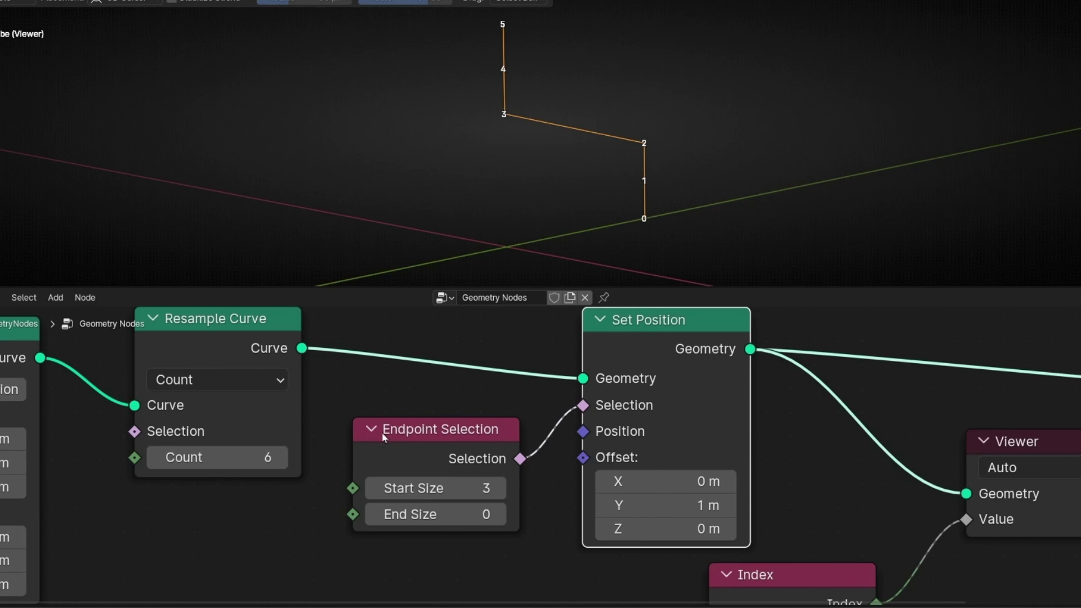
- Add a Noise Texture node with its Fac output connected to Set Position's Offset
left_click_drag(583, 457, 454, 491)
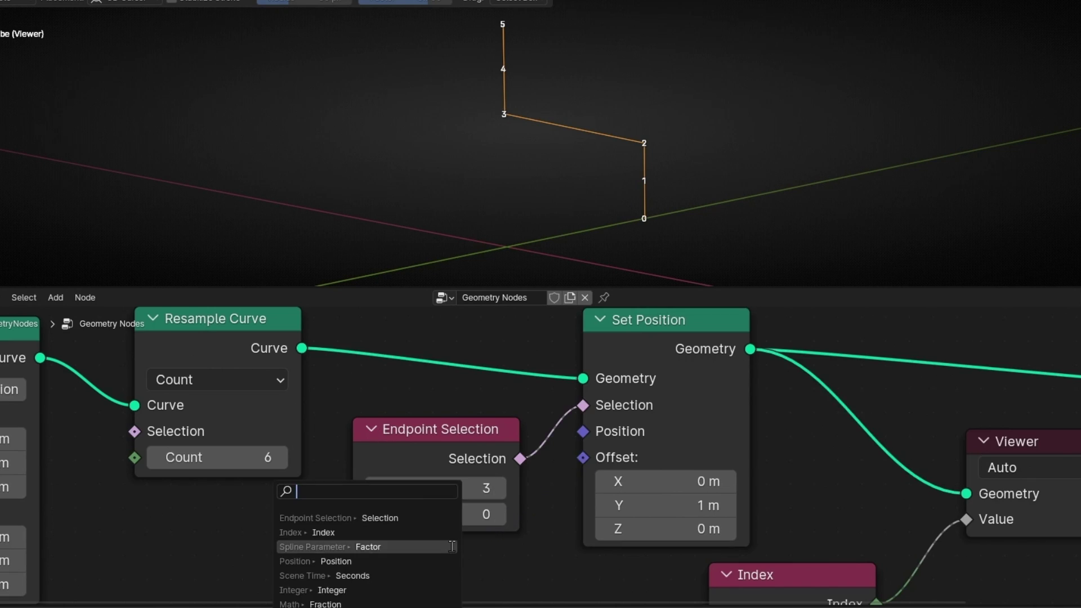
type("noise")
key("Return")
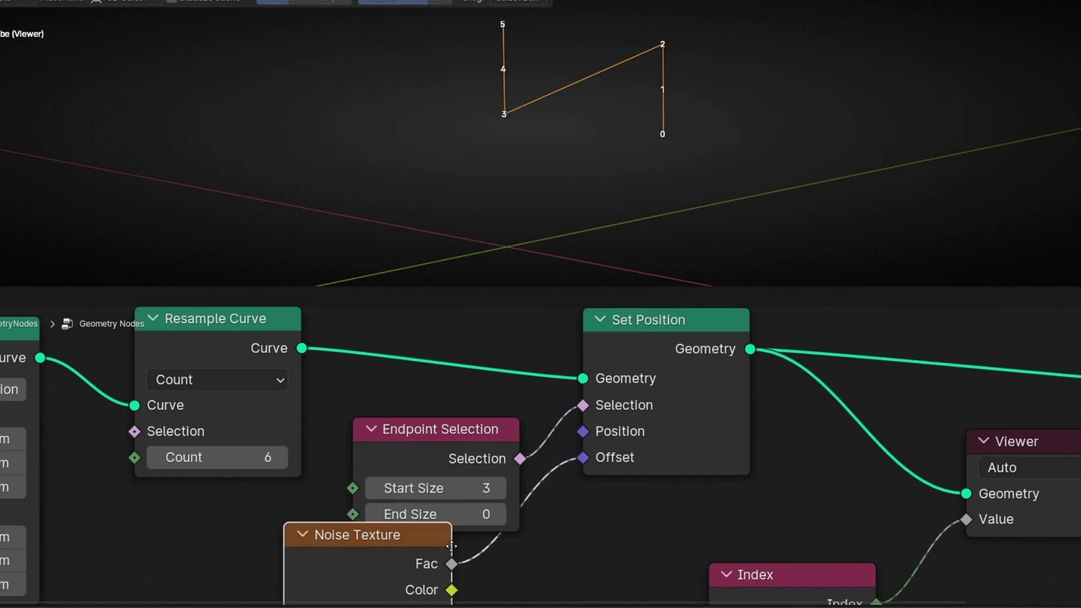
- Set Resample Curve's Count to 21
middle_click_drag(525, 544, 547, 442)
scroll(530, 463, "down", 5)
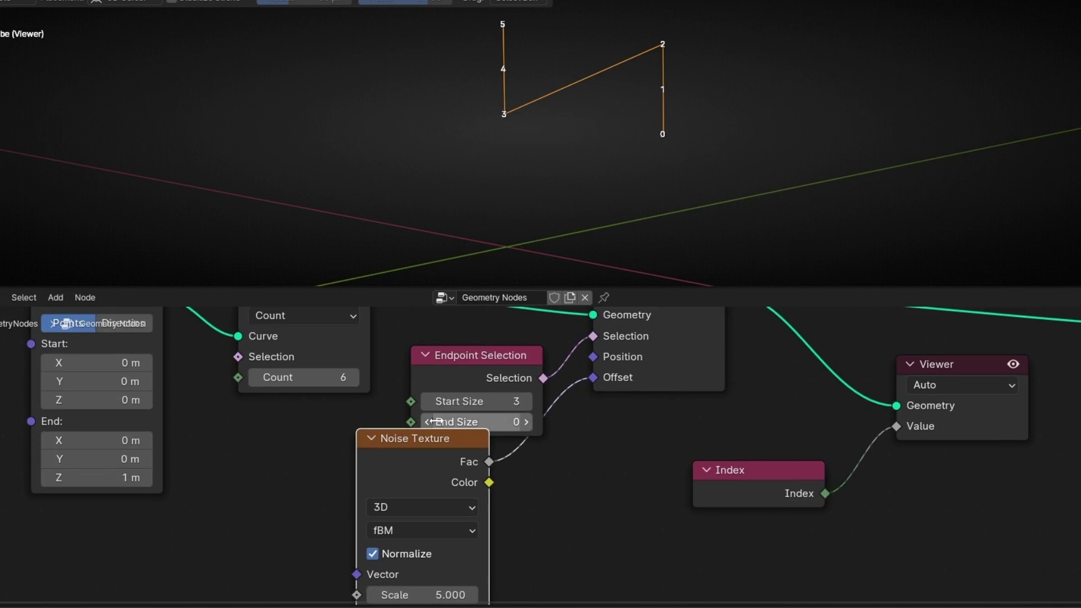
middle_click_drag(375, 415, 348, 444)
left_click_drag(333, 425, 382, 425)
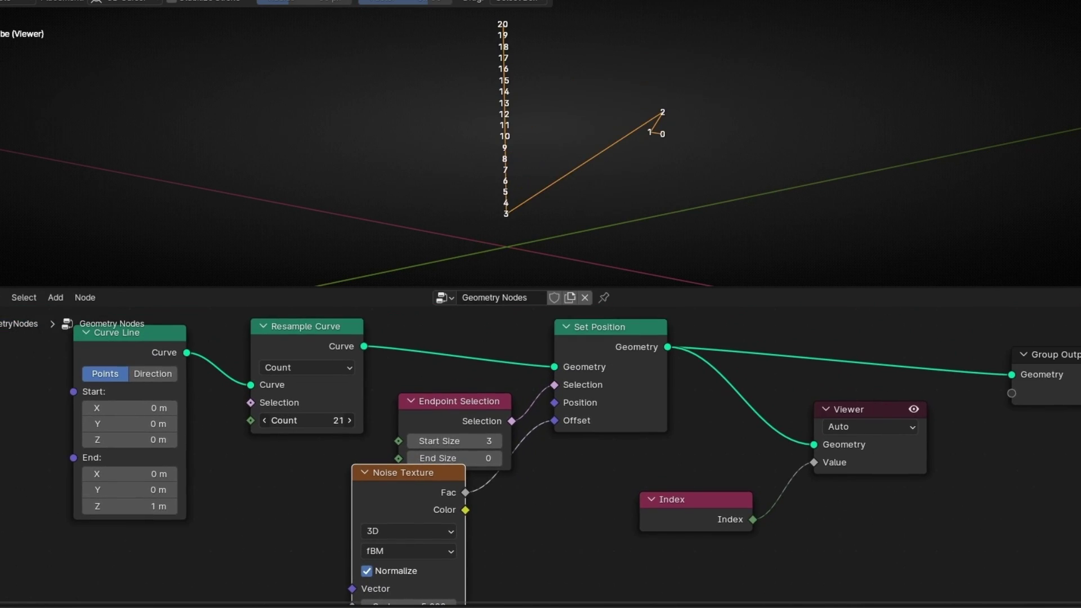
- Set Endpoint Selection's Start Size to 0 and End Size to 20 so every point except the first is offset
left_click(413, 405)
middle_click_drag(546, 548, 549, 526)
left_click(415, 381)
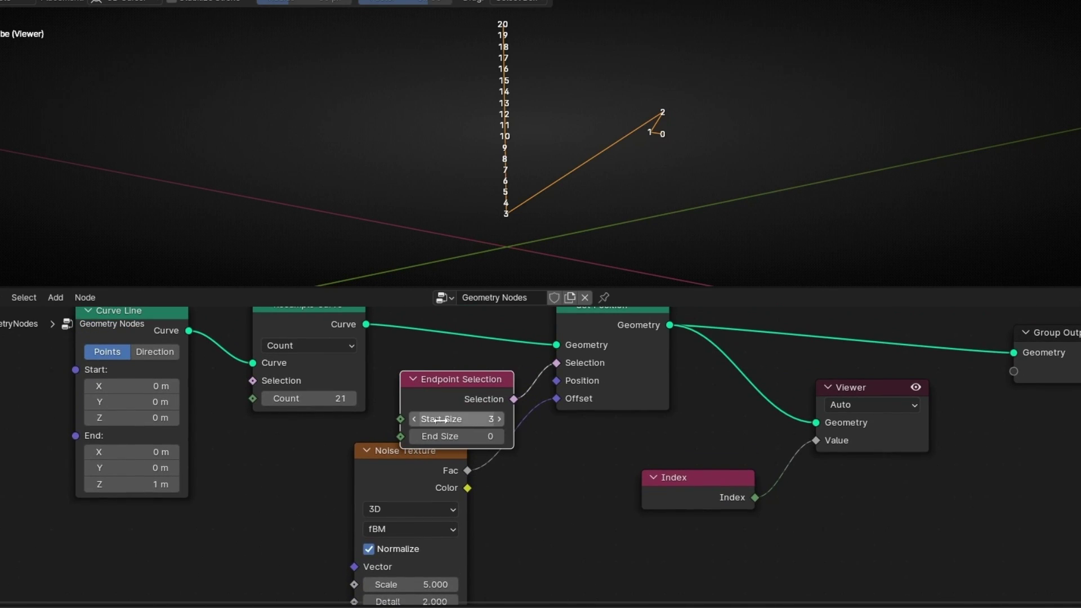
left_click_drag(441, 420, 419, 420)
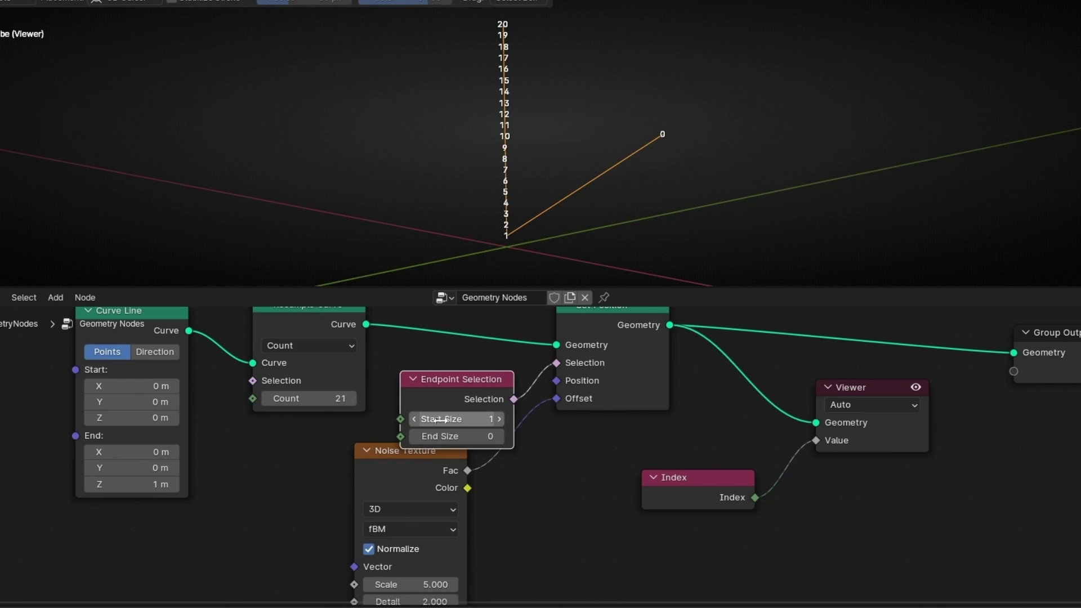
left_click(441, 420)
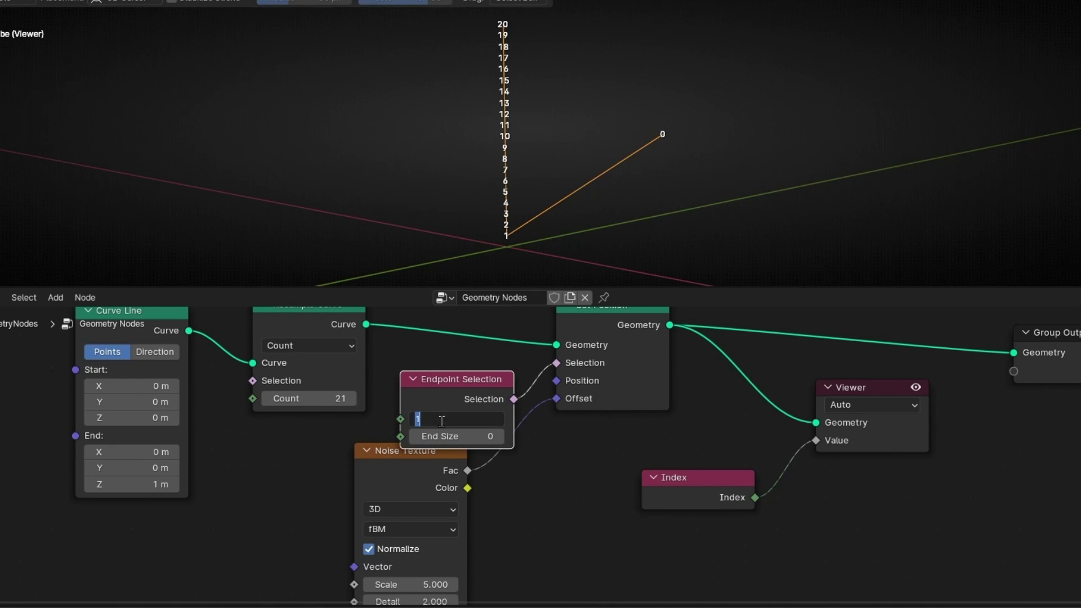
type("0")
key("Return")
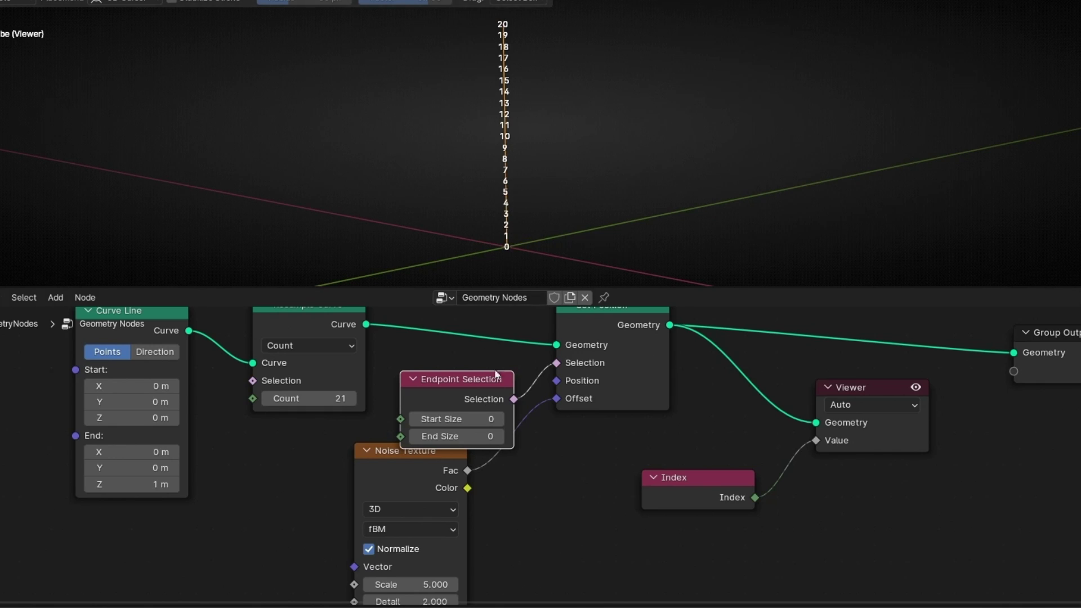
left_click(465, 438)
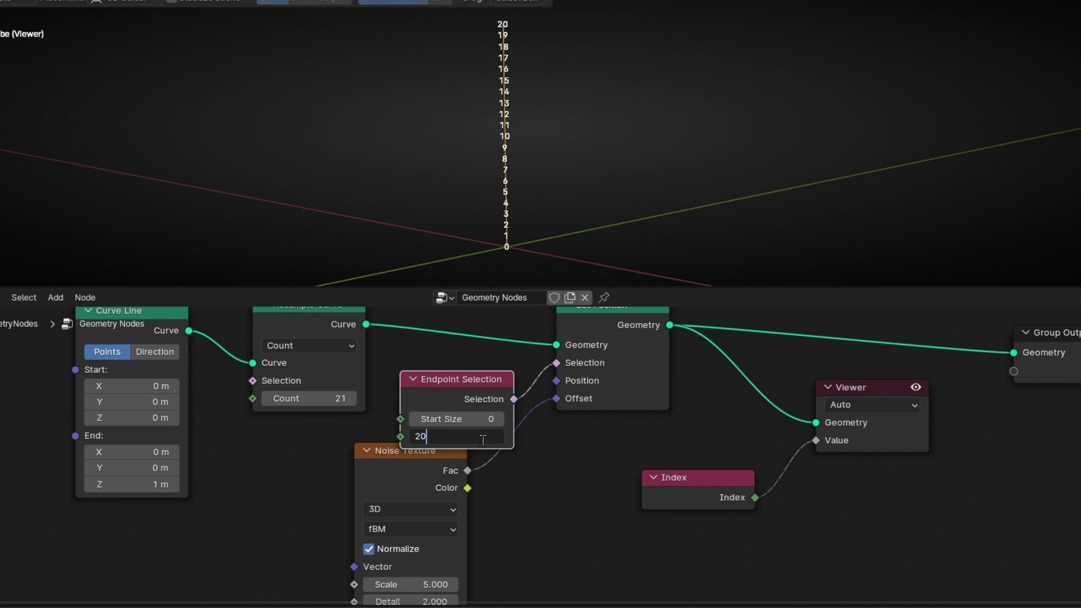
key("Return")
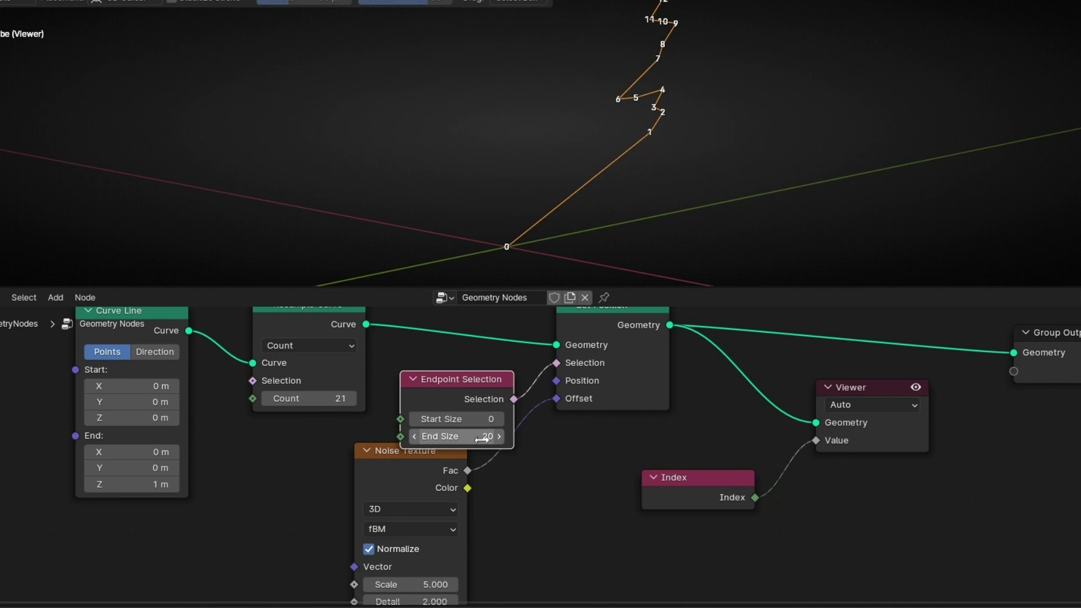
- Separate the overlapping nodes, placing Noise Texture below Endpoint Selection
left_click_drag(378, 485, 419, 491)
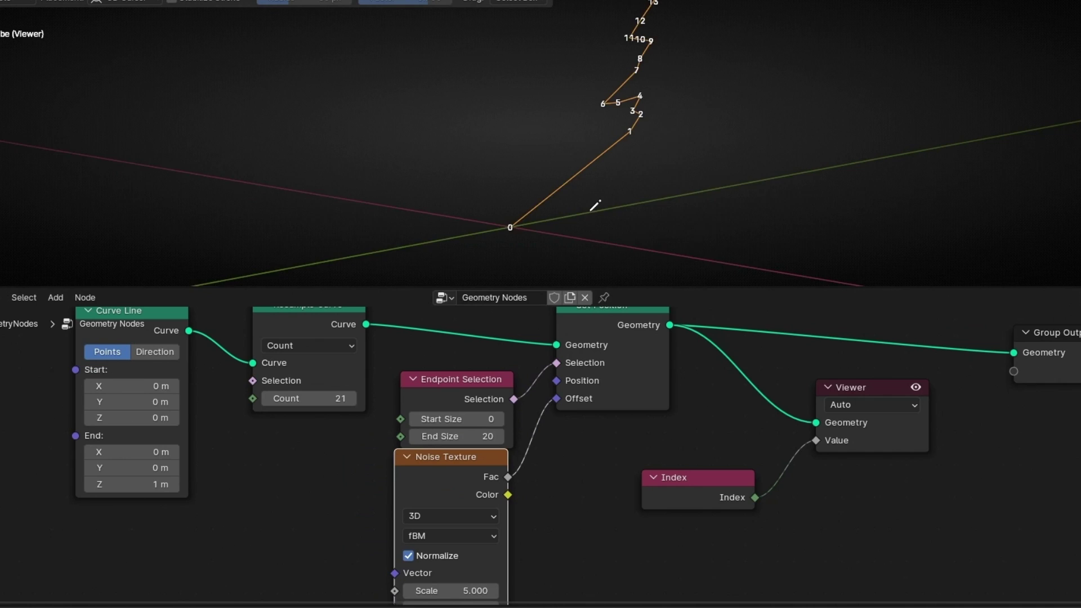
middle_click_drag(595, 205, 559, 207)
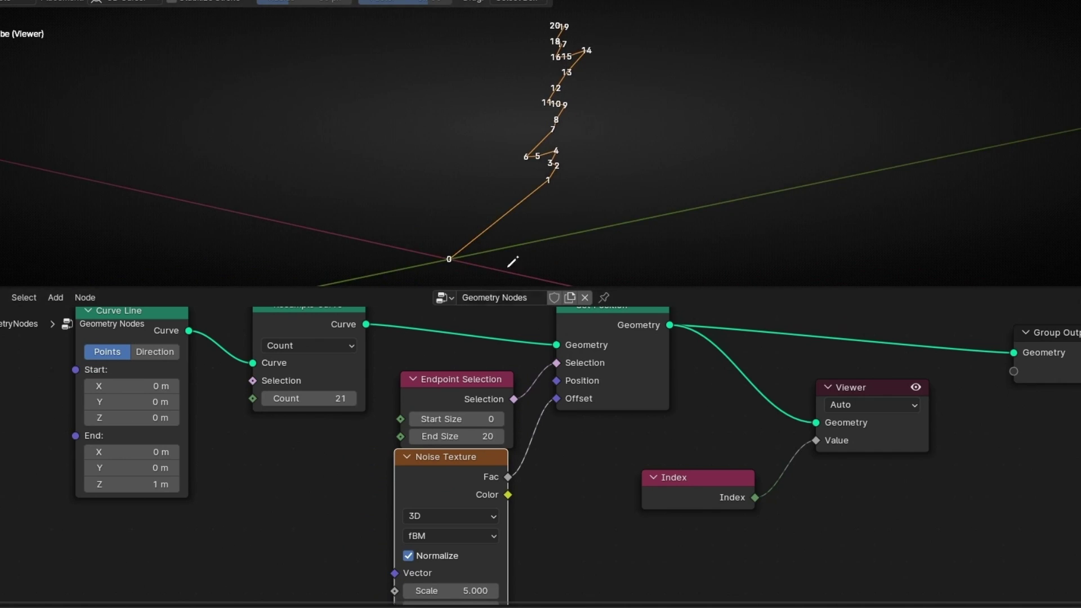
left_click_drag(434, 390, 429, 371)
middle_click_drag(584, 522, 559, 483)
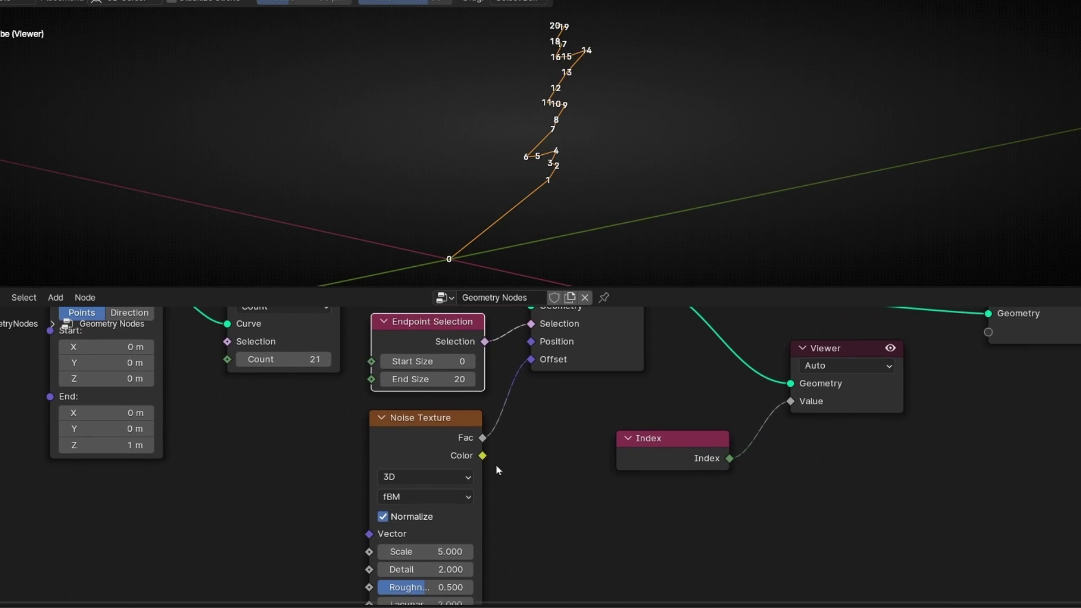
- Connect Noise Texture's Color output to Set Position's Offset and set the noise Scale to 4.1
left_click_drag(483, 456, 536, 374)
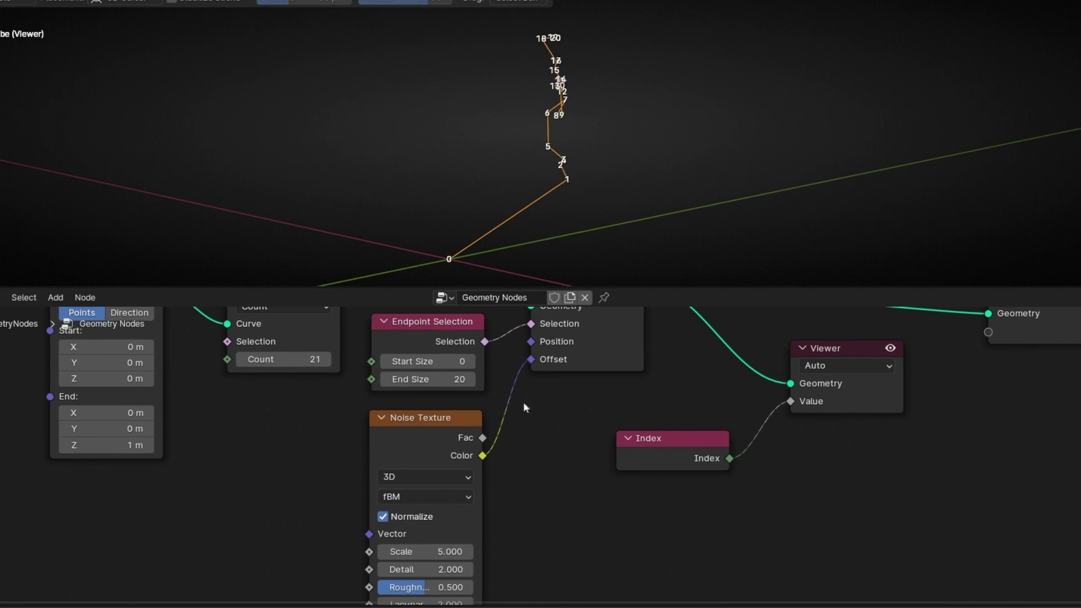
middle_click_drag(524, 407, 581, 367)
left_click_drag(473, 512, 428, 512)
- Insert a Vector Math node between Noise Texture's Color and Set Position's Offset and set its operation to Subtract
left_click_drag(497, 390, 301, 445)
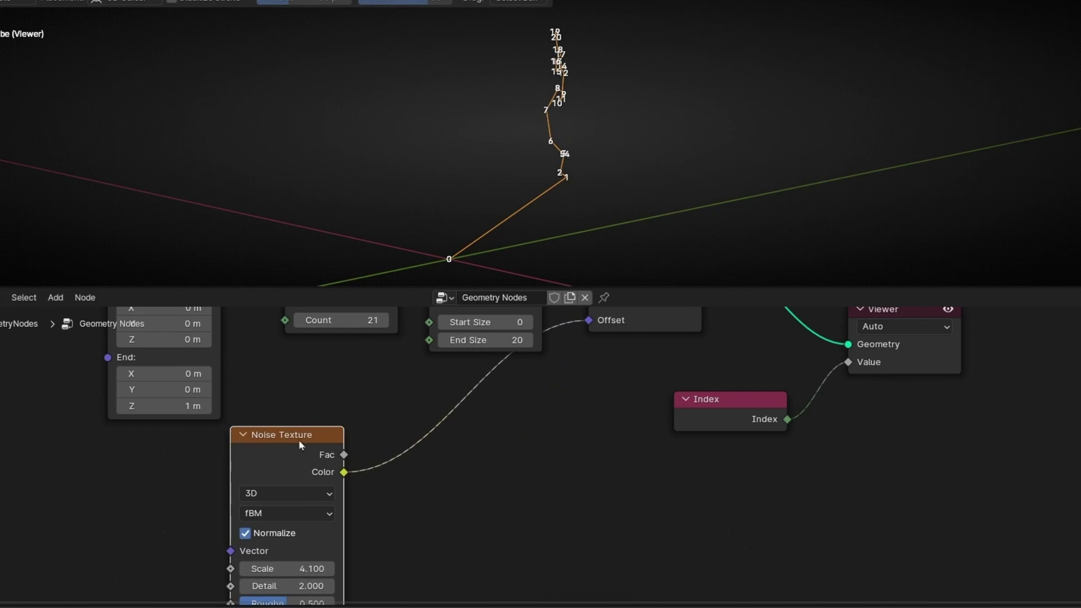
key("shift+a")
type("vector ma")
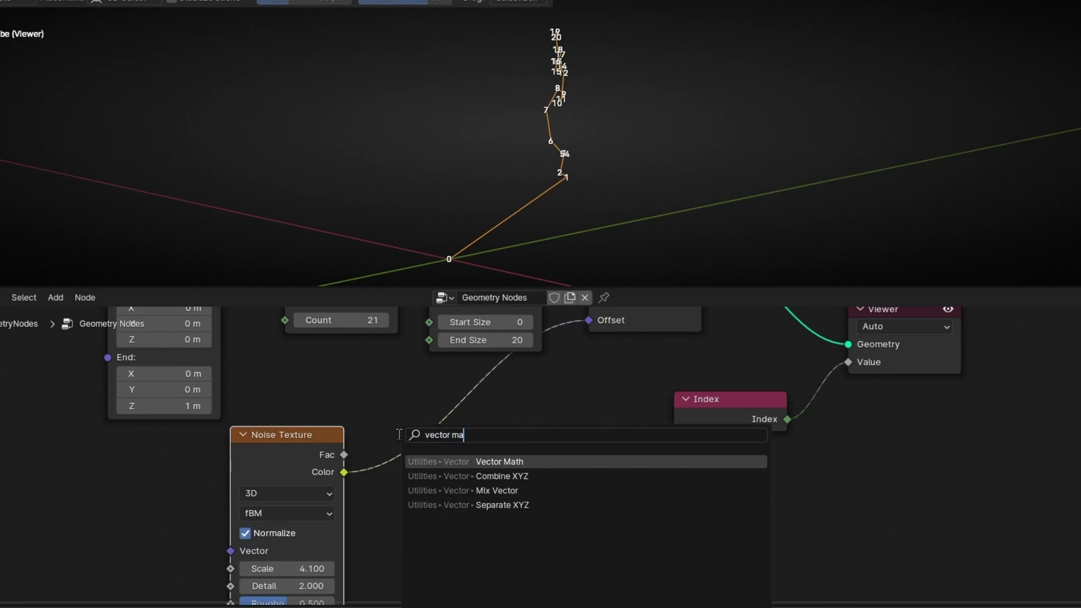
key("Return")
left_click(408, 397)
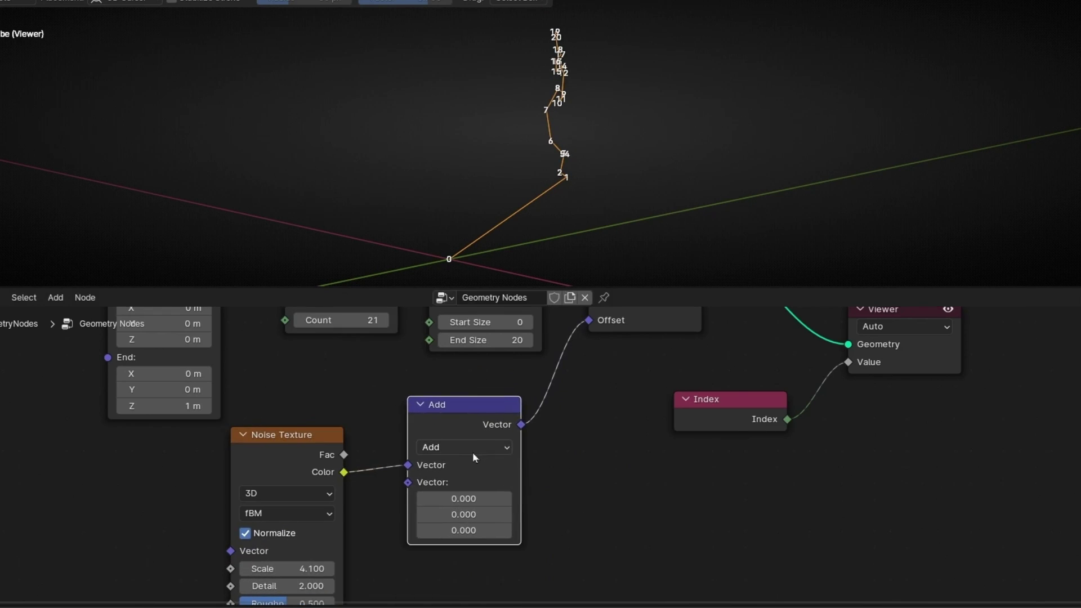
left_click(472, 450)
left_click(468, 203)
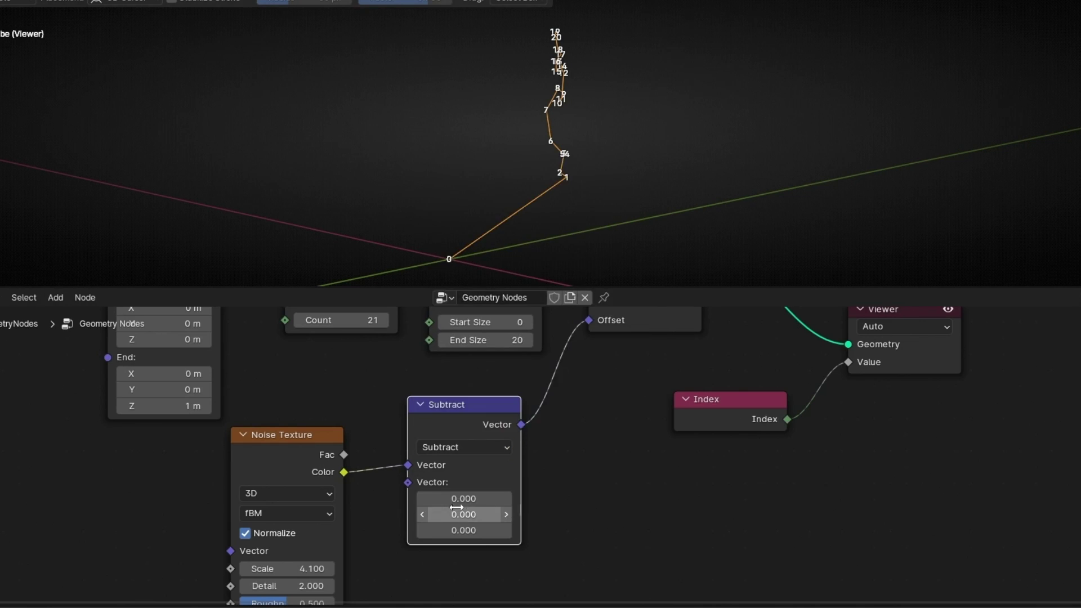
- Set all three components of the Subtract node's second vector to 0.5 to centre the noise displacement
left_click(473, 499)
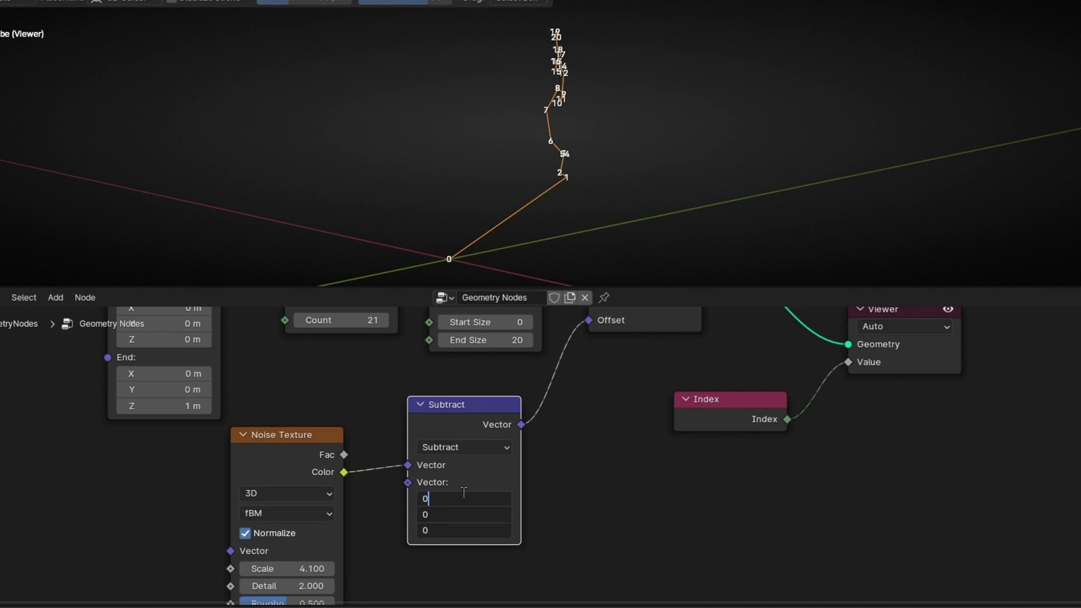
key("Return")
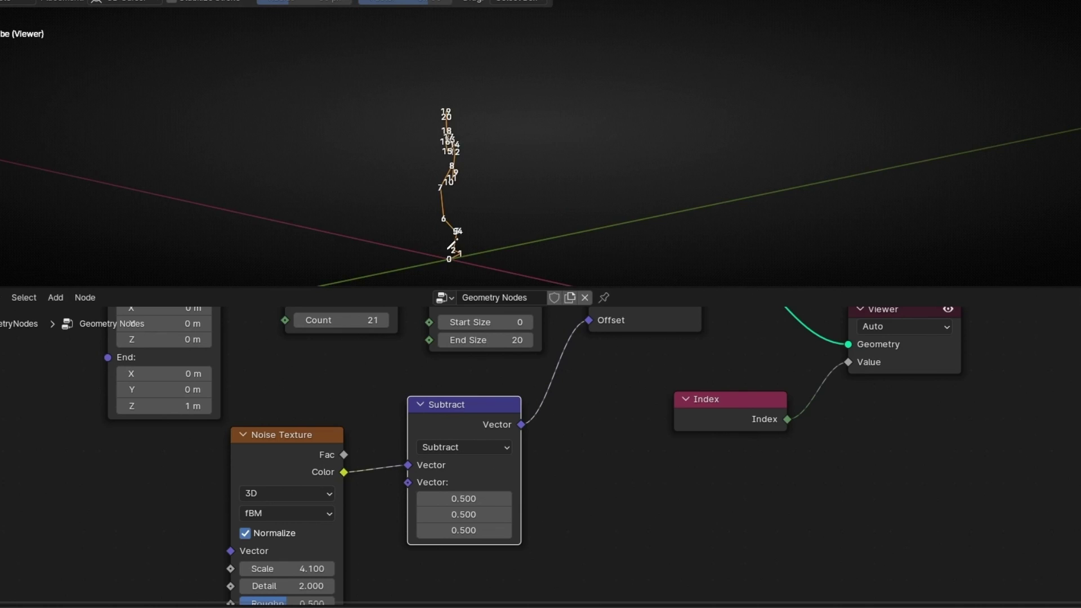
scroll(451, 246, "up", 2)
middle_click_drag(451, 246, 514, 173, "shift")
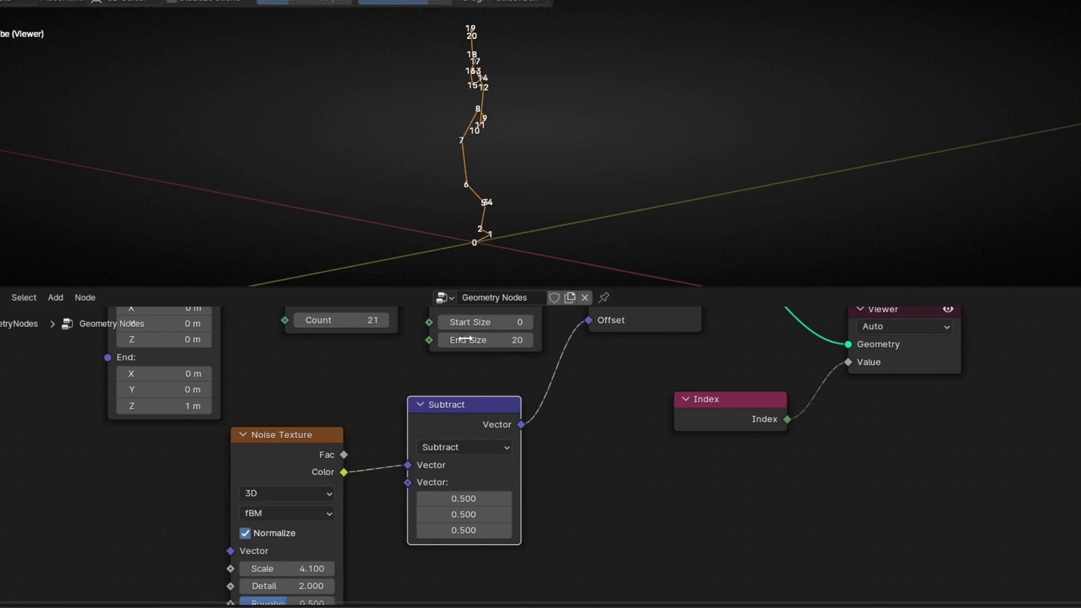
- Collapse the Subtract node and place it below Set Position, with Noise Texture moved below Endpoint Selection
left_click(420, 405)
left_click_drag(457, 406, 640, 354)
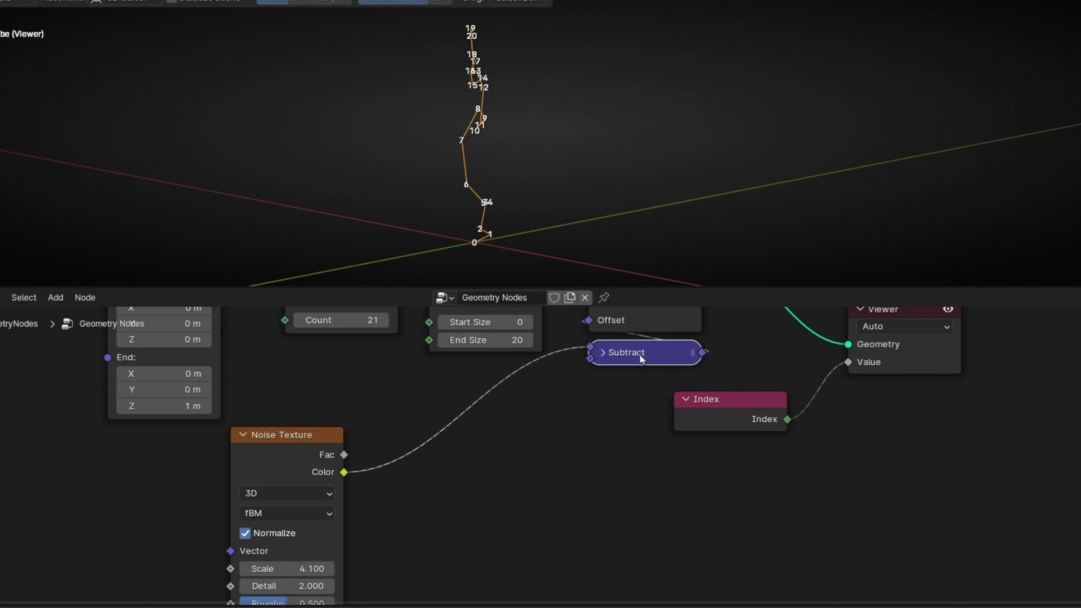
left_click_drag(283, 437, 478, 375)
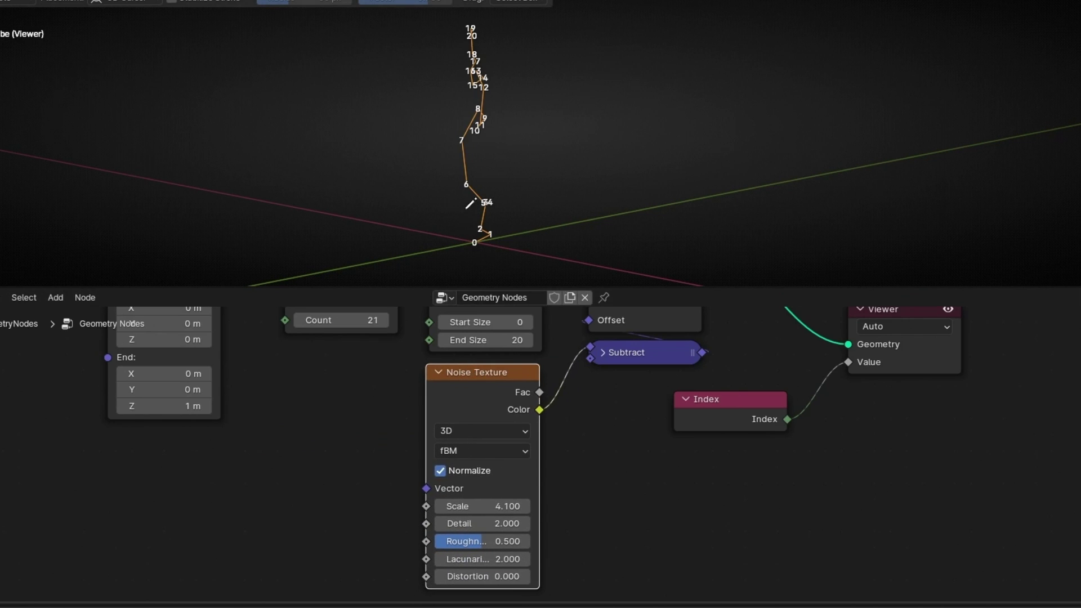
- Switch Noise Texture to 4D, vary its W value to 7.4 and set its Scale to 2.16
left_click(469, 438)
left_click(448, 522)
middle_click_drag(364, 512, 368, 459)
left_click_drag(501, 462, 550, 463)
left_click_drag(504, 479, 181, 453)
- Add a Scene Time node with Seconds connected to Noise Texture's W input, and play the animation
type("scen")
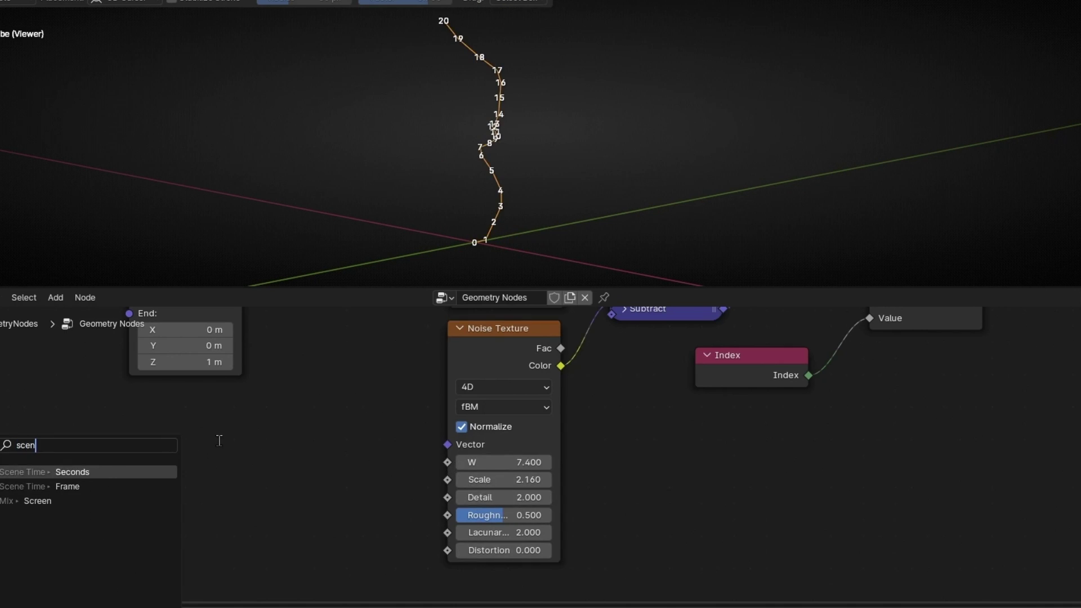
key("Return")
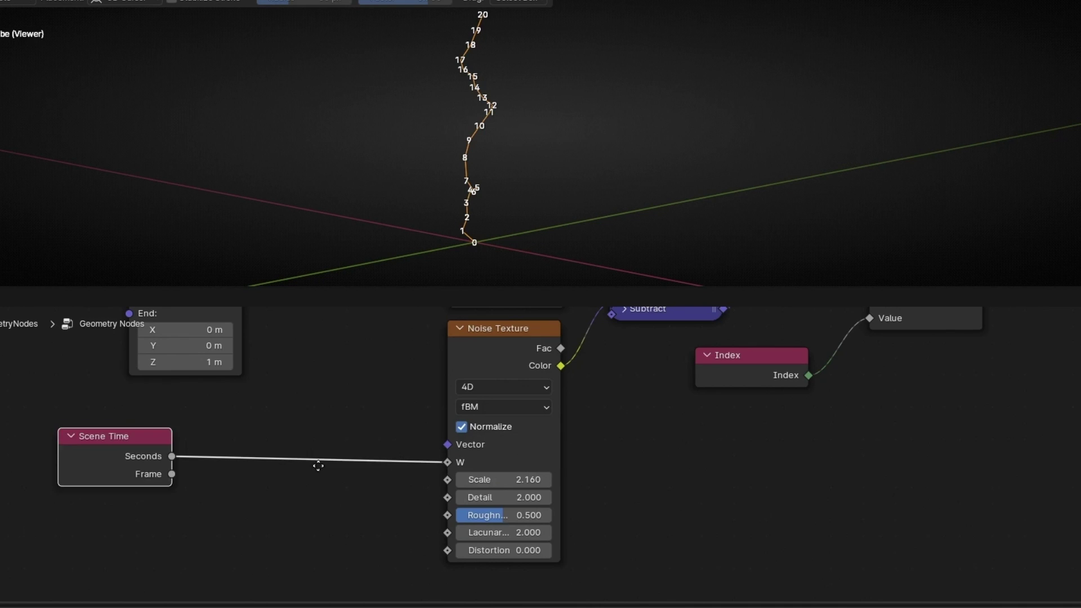
left_click(406, 445)
key("space")
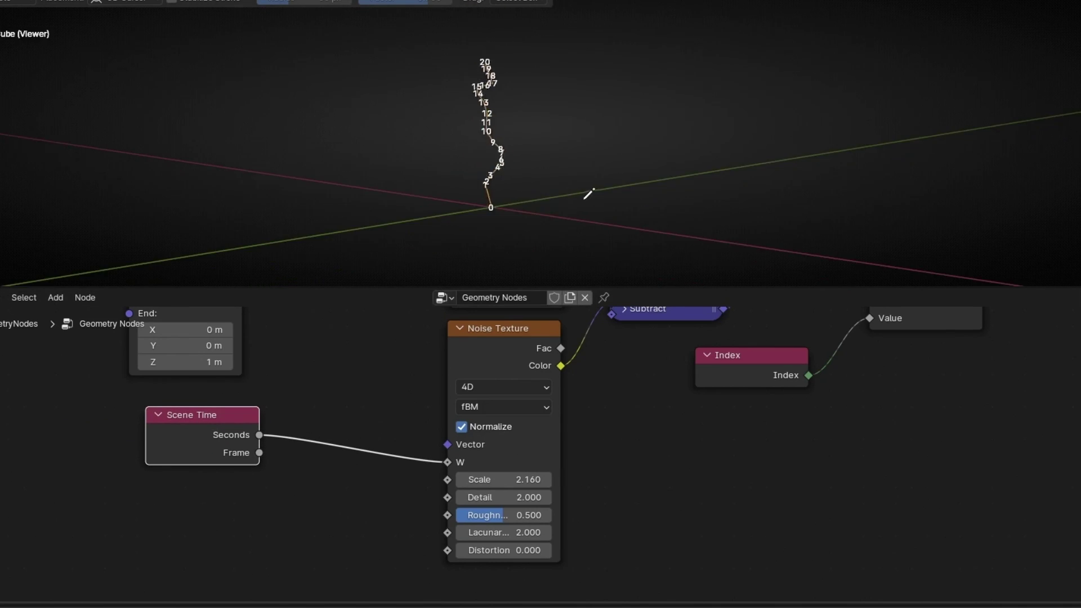
middle_click_drag(589, 194, 541, 221, "shift")
scroll(509, 225, "up", 1)
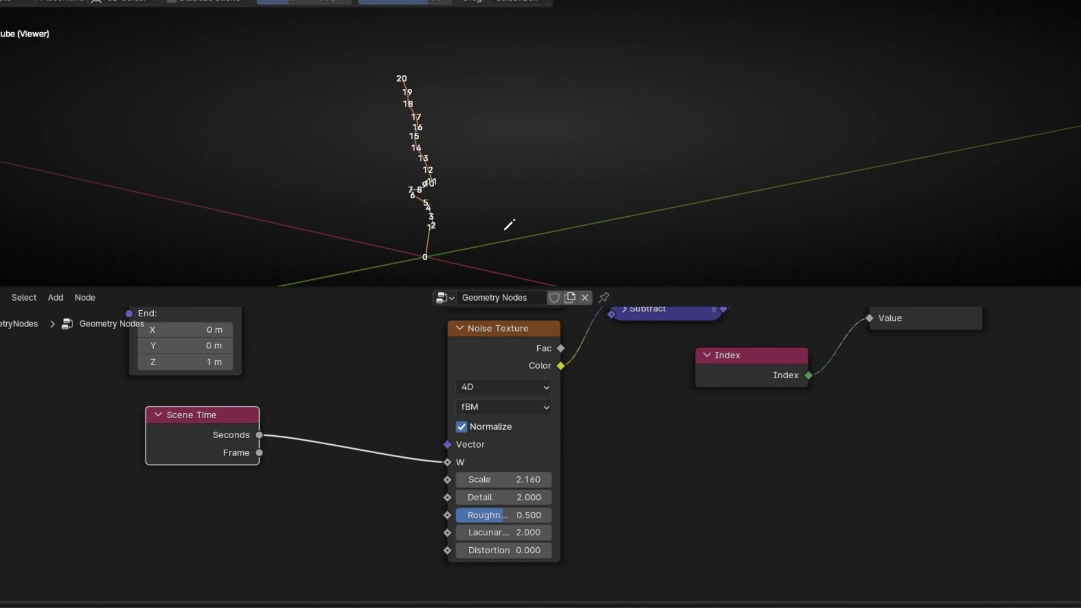
- Lower Endpoint Selection's End Size gradually to 1 during playback, so only the curve's last point is offset
middle_click_drag(360, 426, 275, 511)
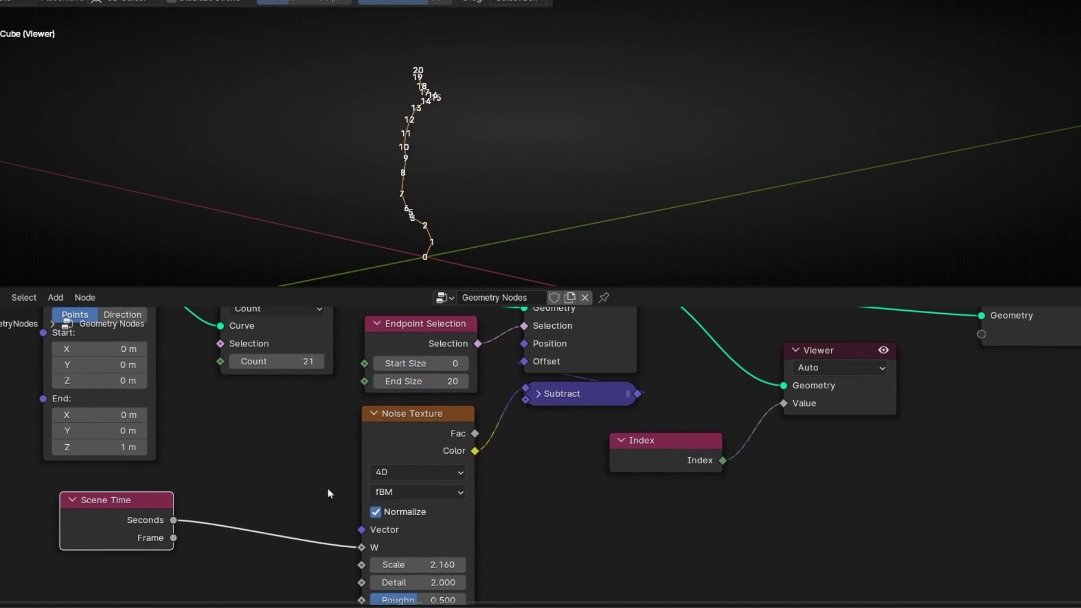
left_click(464, 381)
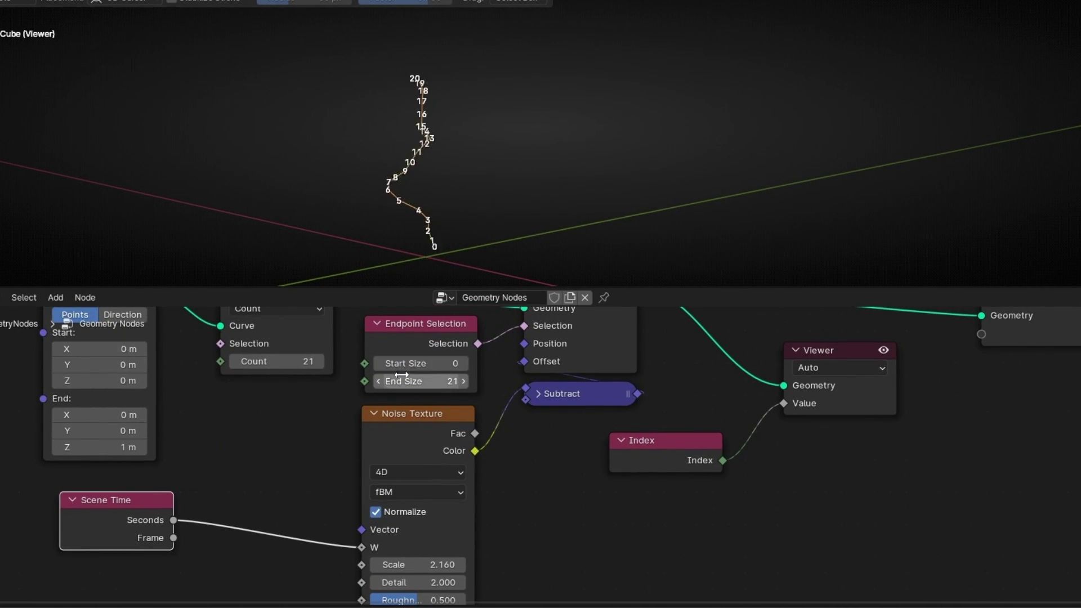
left_click(380, 384)
left_click(380, 385)
left_click(380, 385)
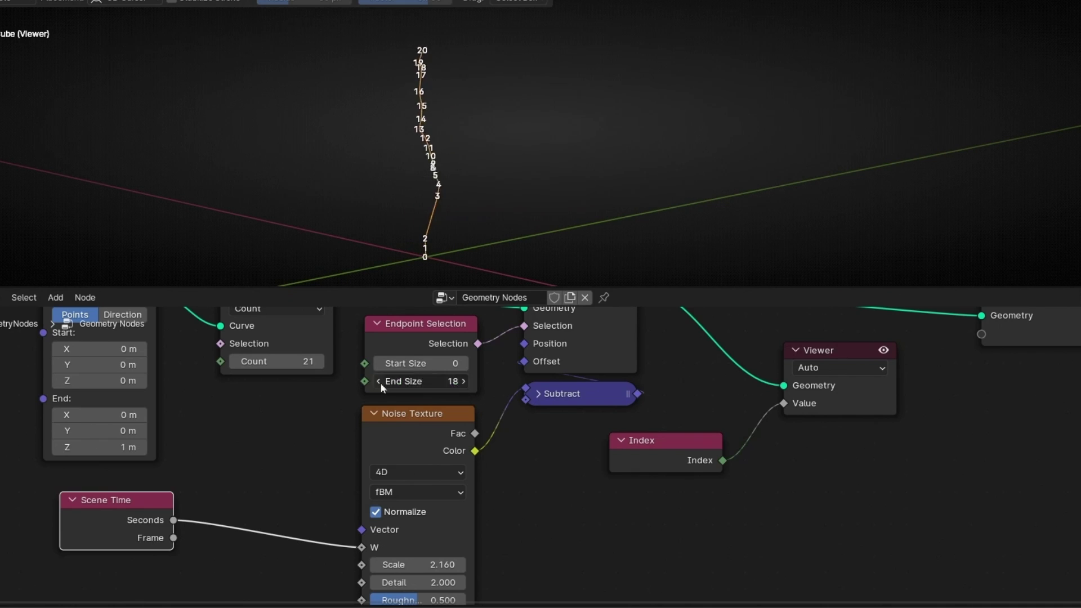
left_click(379, 381)
left_click(380, 381)
left_click(380, 381)
left_click(379, 381)
left_click(380, 381)
left_click(380, 381)
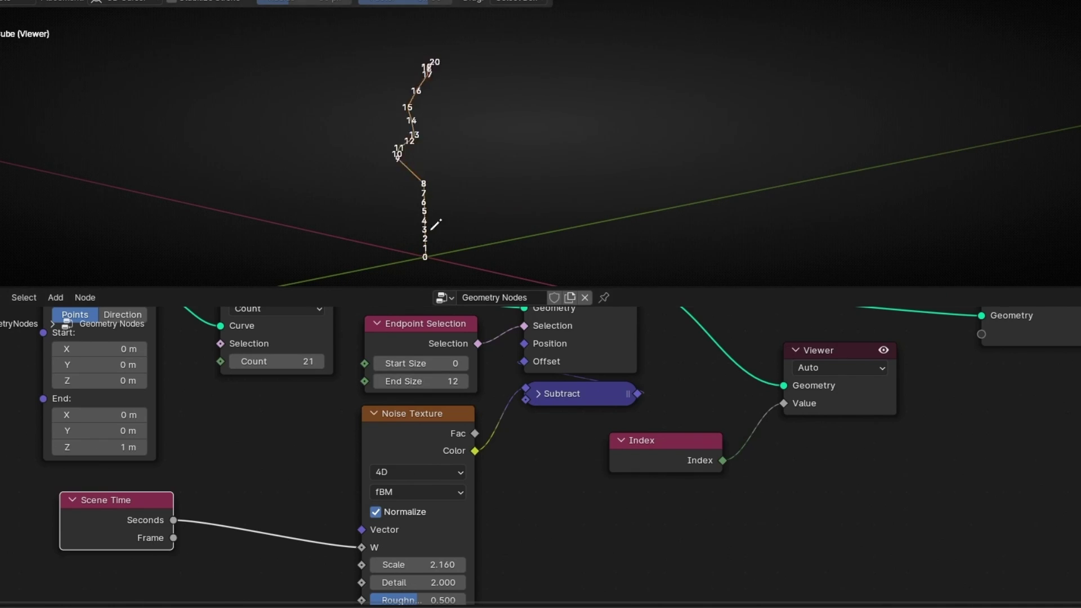
left_click(379, 381)
left_click(380, 381)
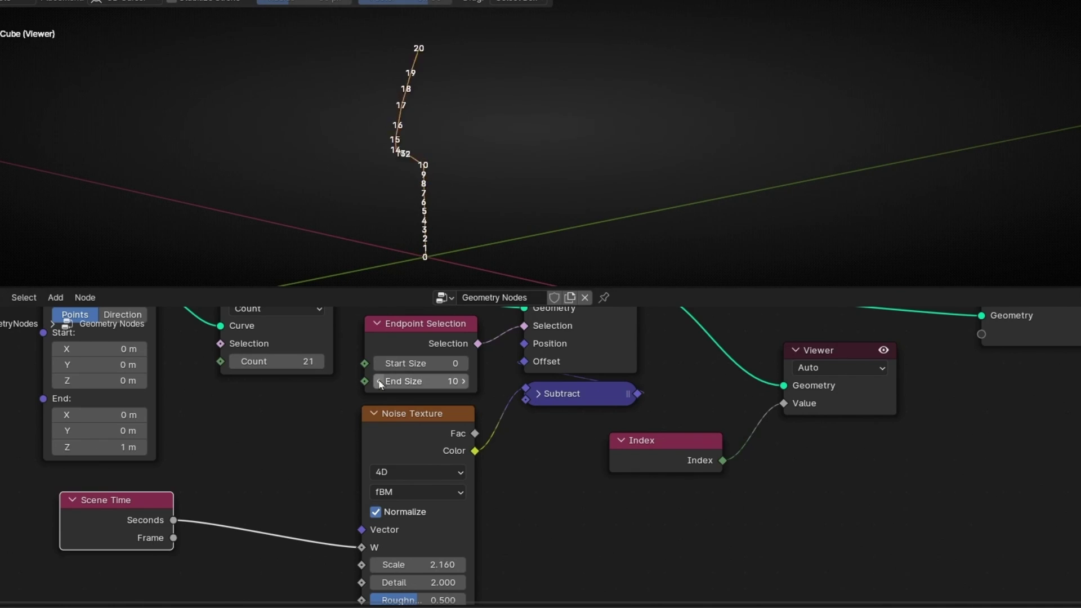
left_click(379, 381)
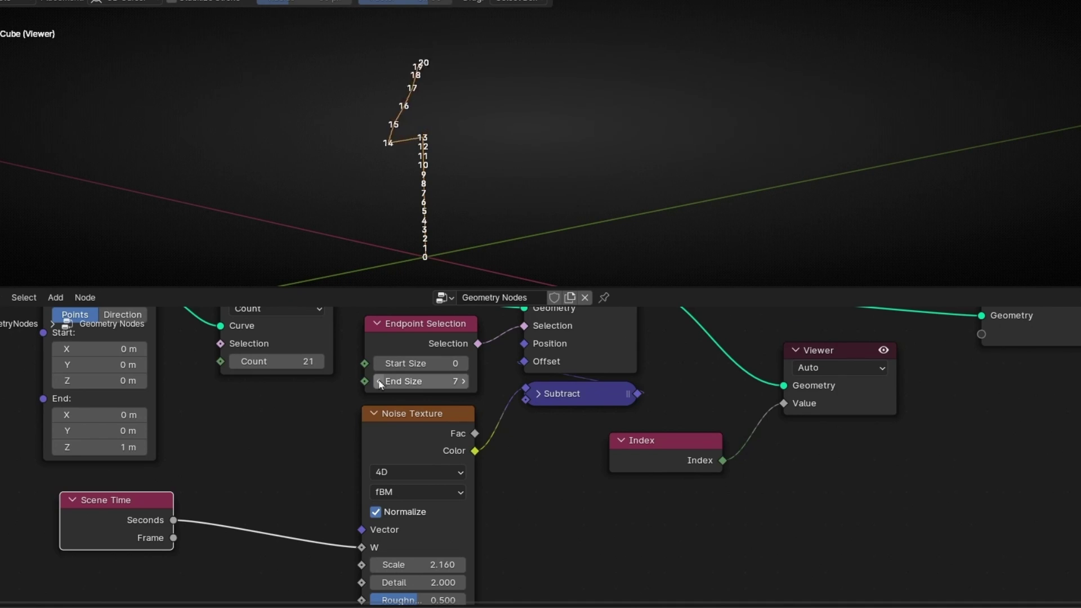
left_click(379, 381)
left_click(380, 381)
left_click(379, 381)
left_click(379, 381)
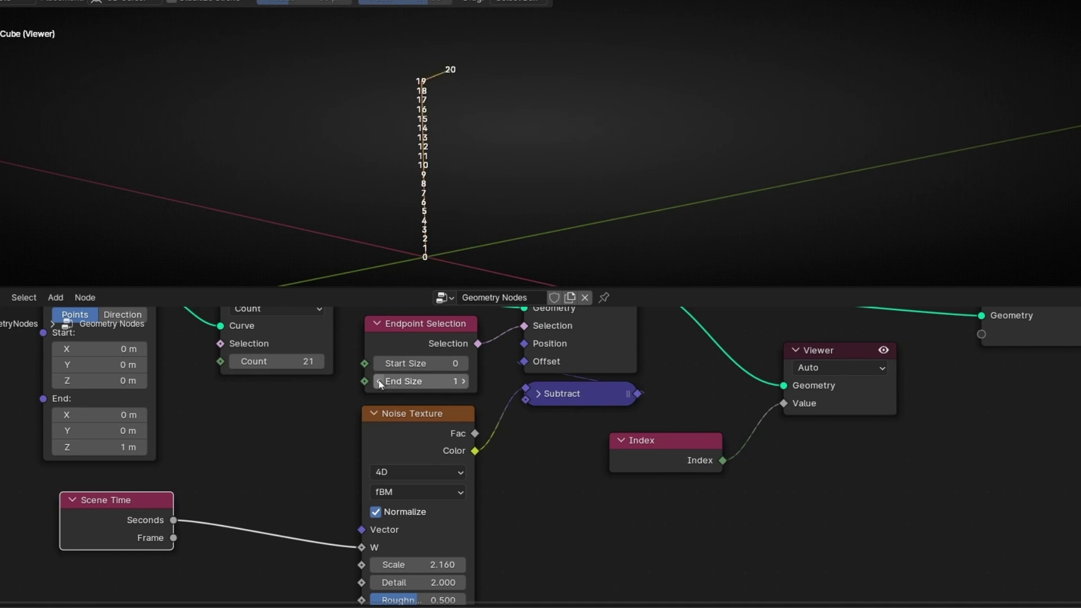
scroll(369, 126, "up", 3)
middle_click_drag(374, 114, 460, 214, "shift")
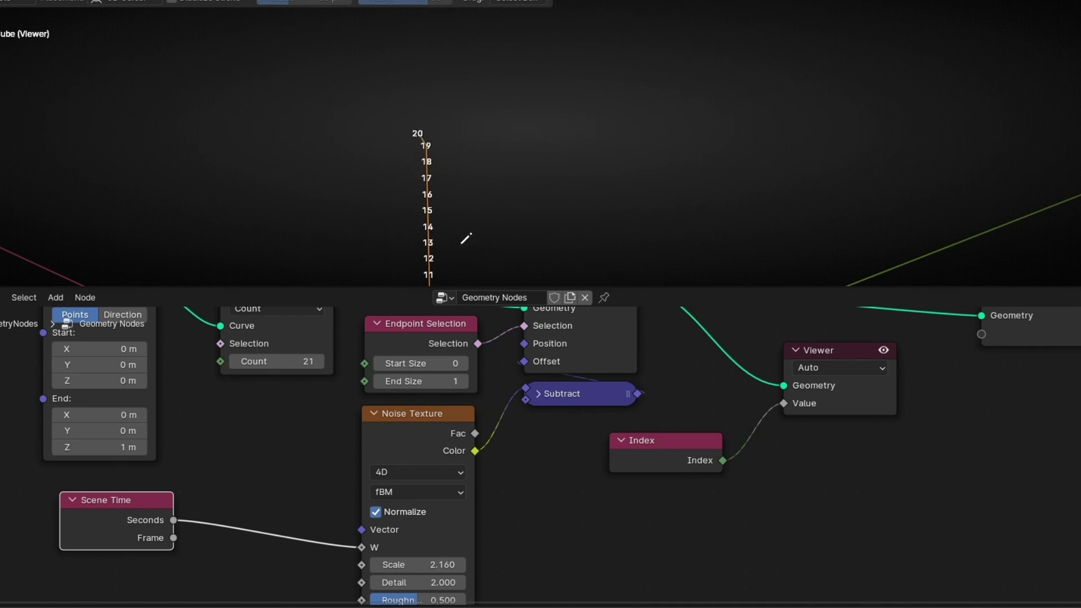
- Raise Endpoint Selection's End Size to 15 and then gradually to 19 during playback
scroll(478, 388, "down", 4)
left_click(431, 360)
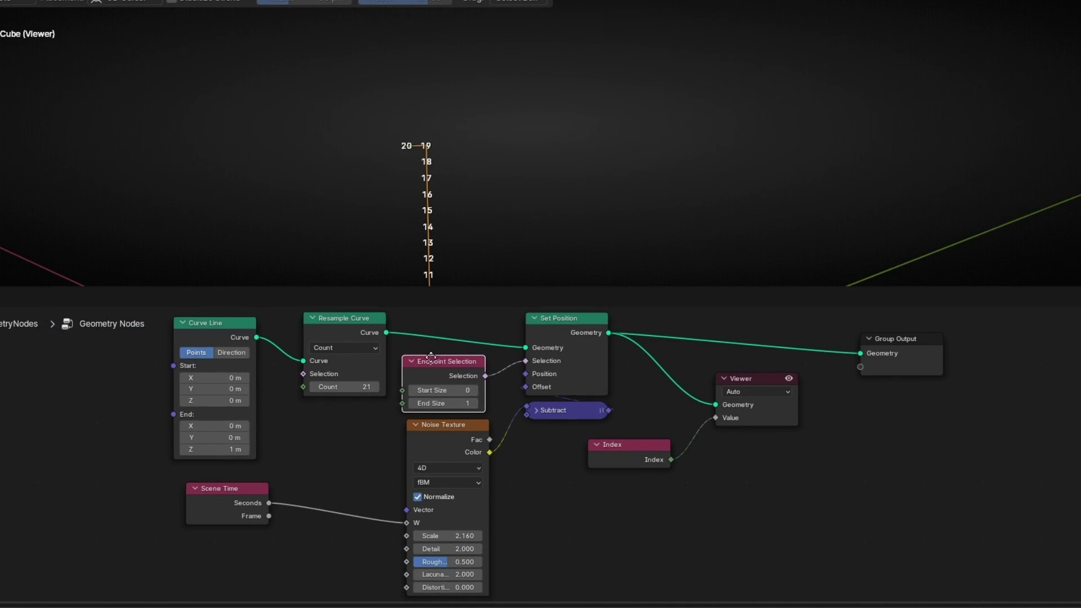
scroll(490, 154, "down", 3)
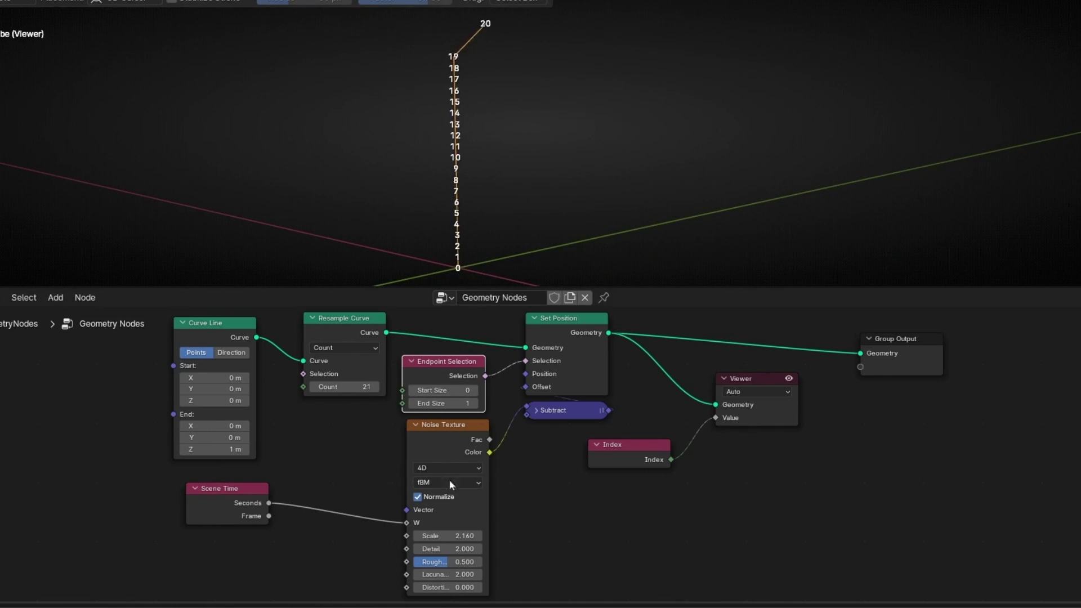
left_click_drag(444, 404, 483, 403)
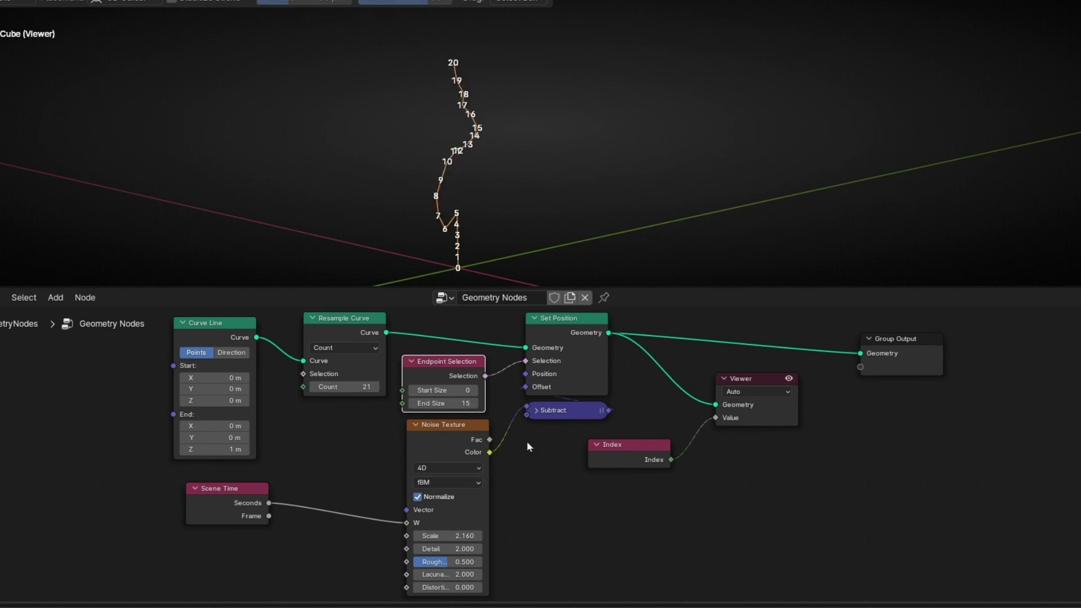
left_click(473, 405)
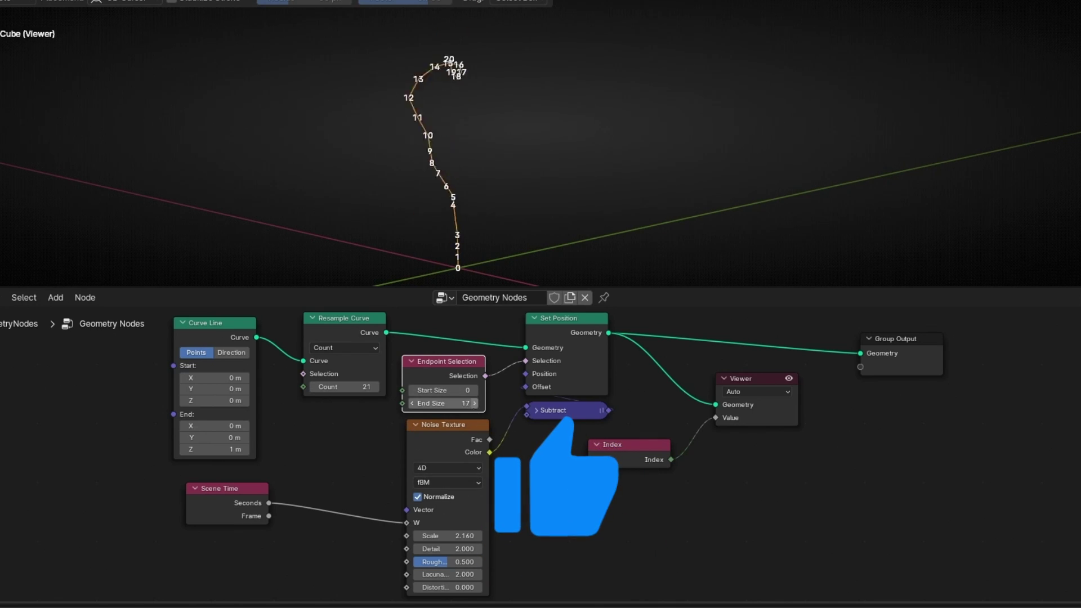
left_click(473, 408)
left_click(473, 407)
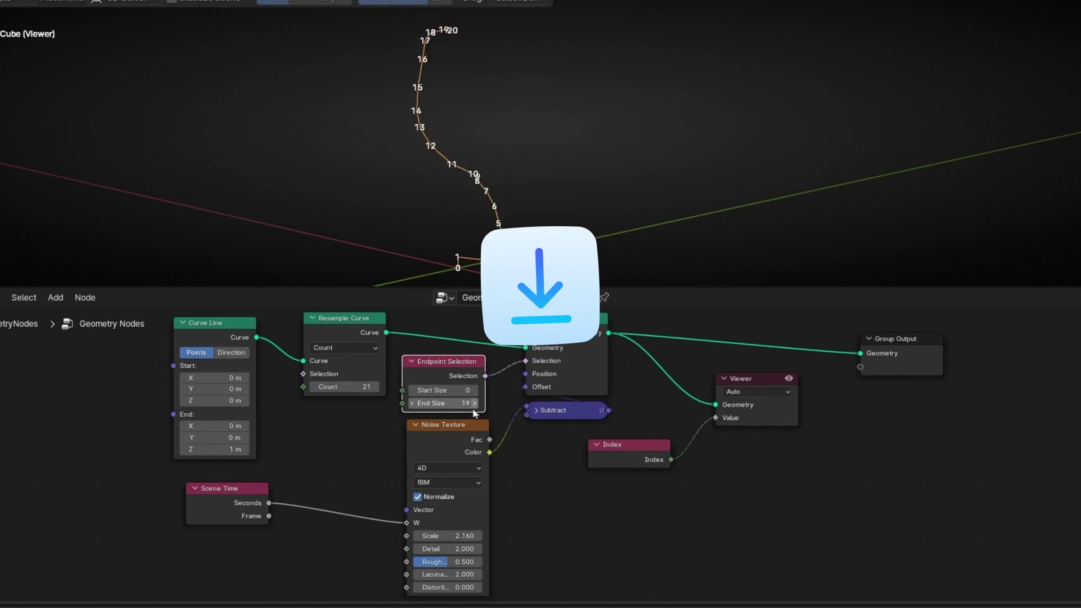